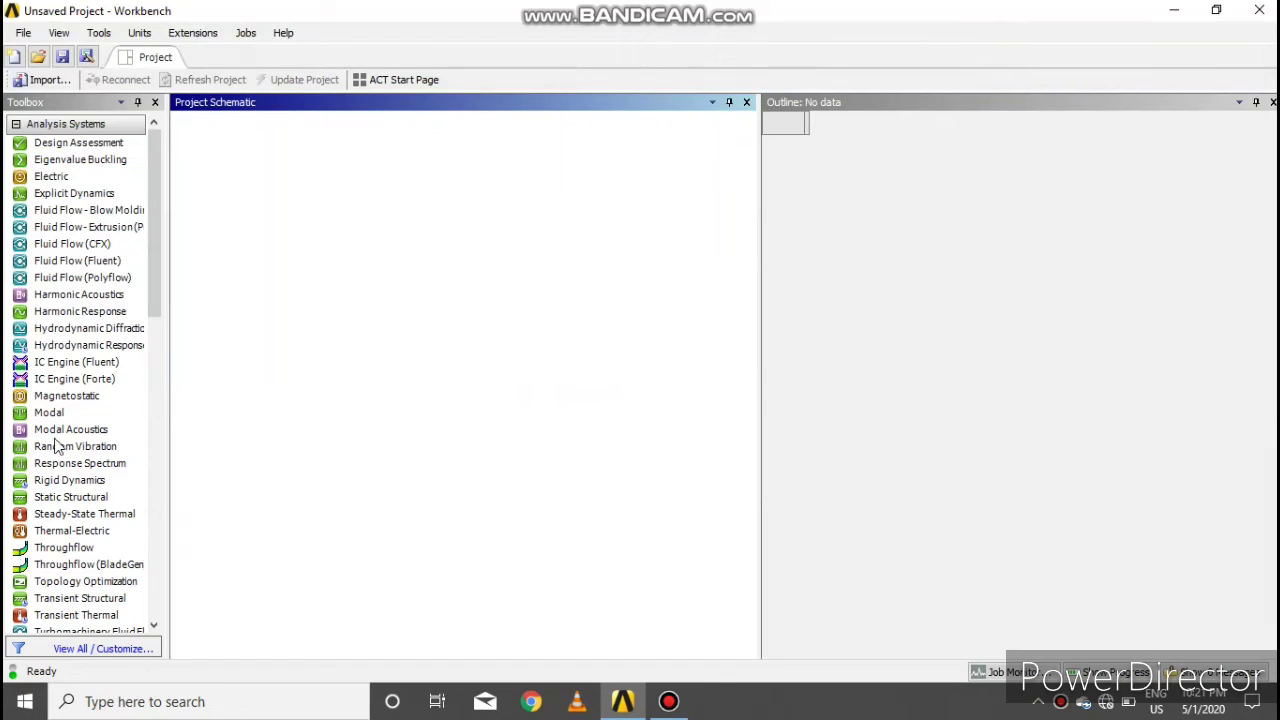
- Add a Static Structural system and open its Engineering Data showing Structural Steel
double_click(81, 500)
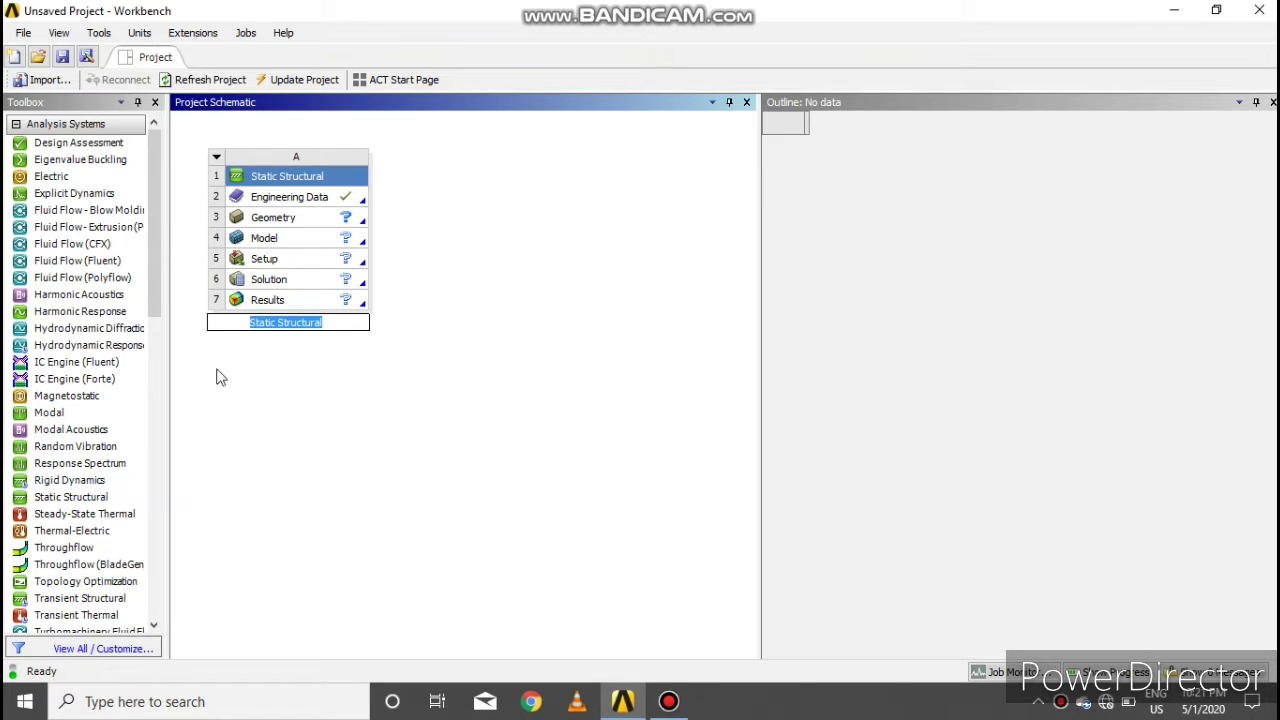
double_click(308, 198)
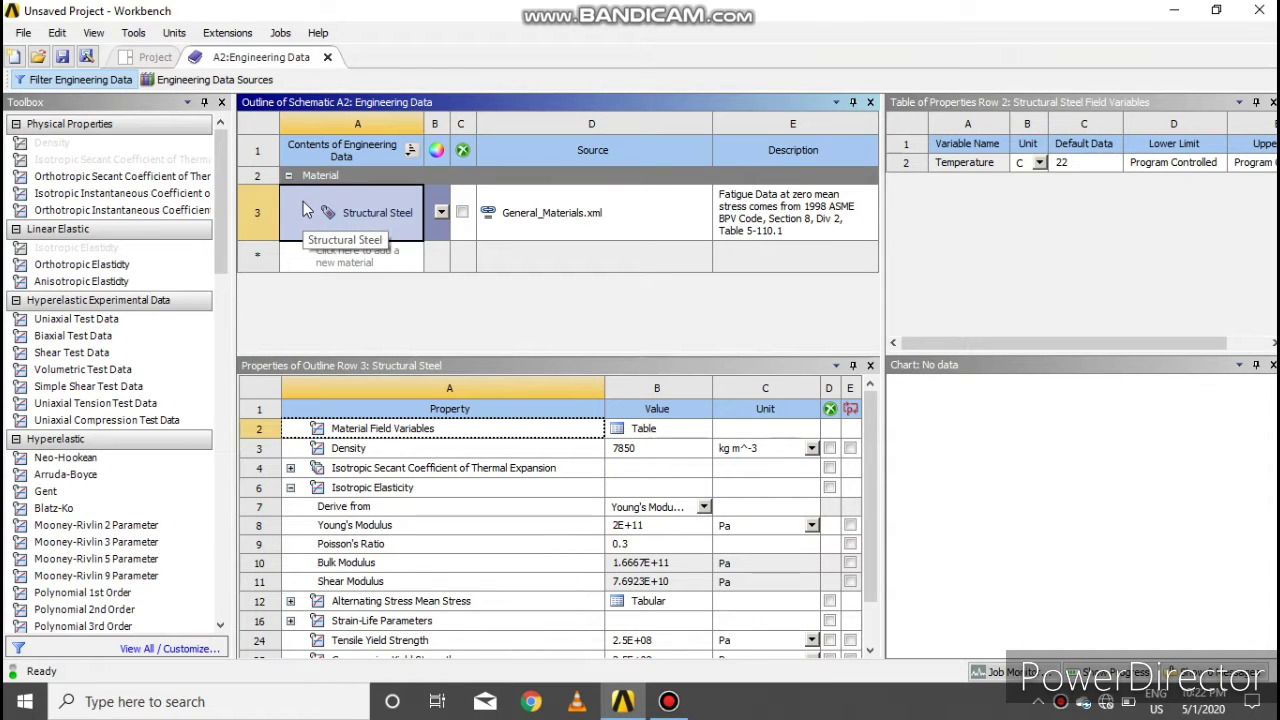
- Browse the General Materials library under Engineering Data Sources to add Gray Cast Iron
left_click(187, 84)
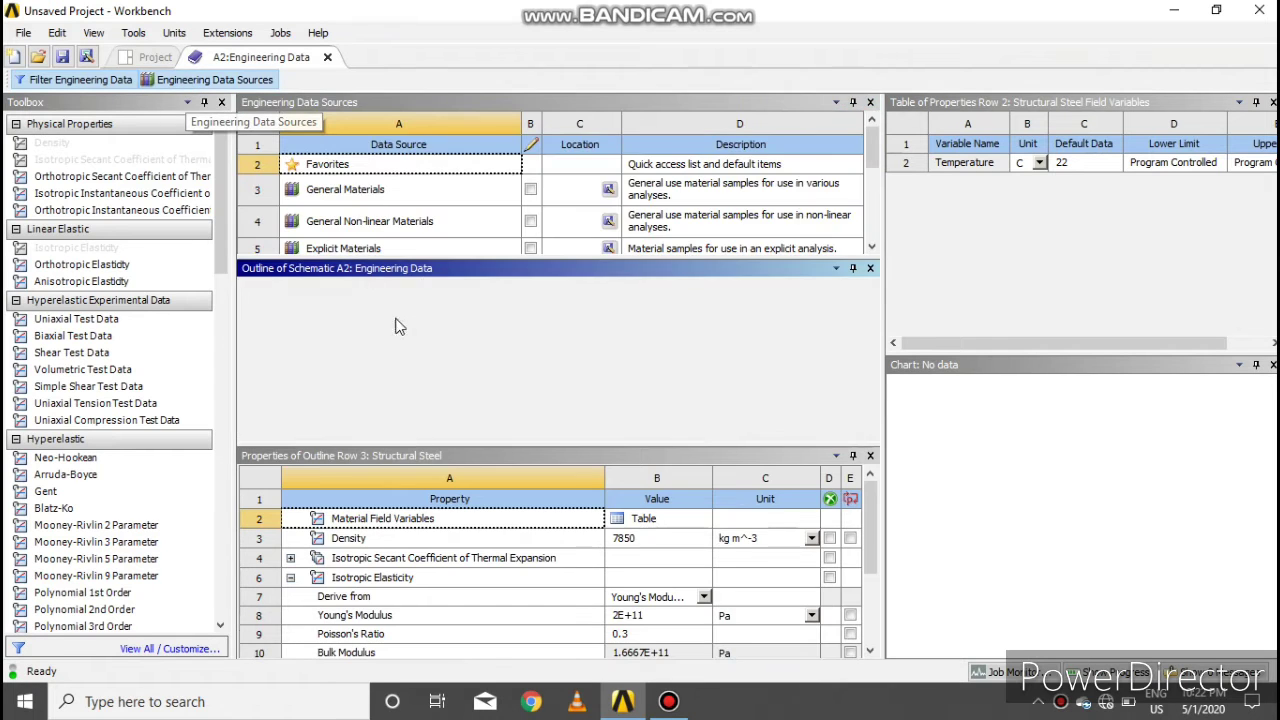
left_click(349, 189)
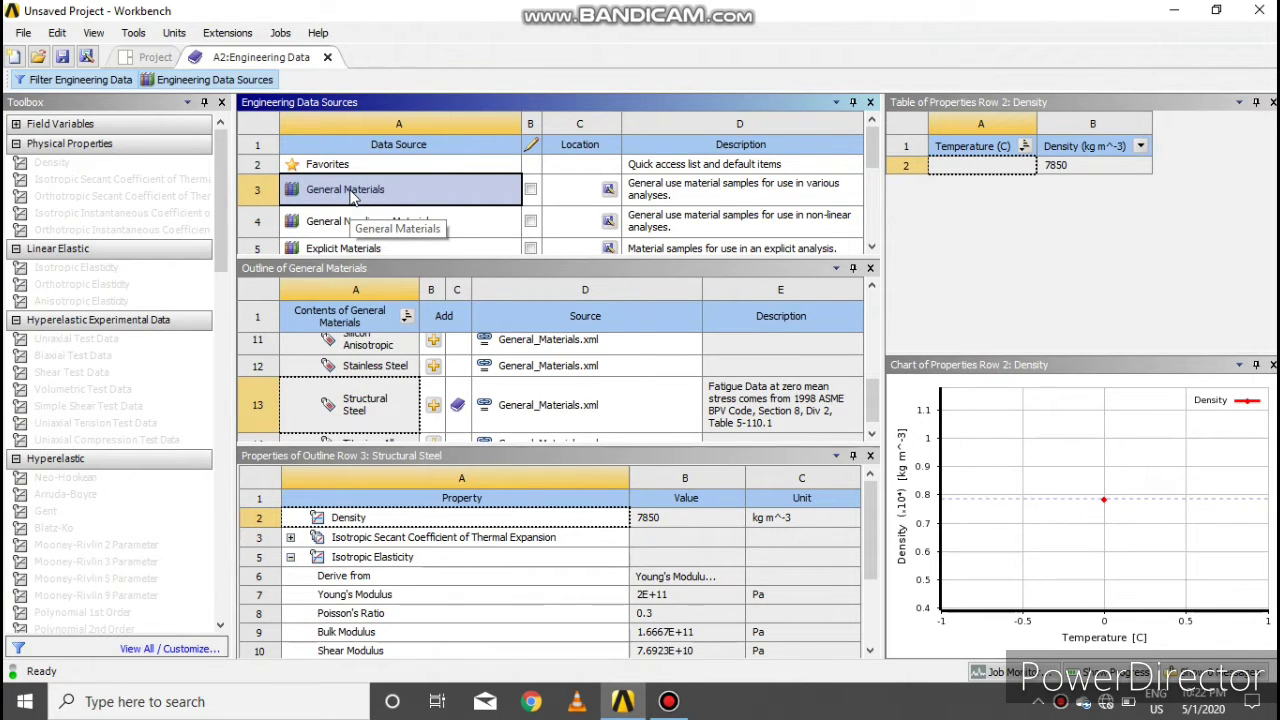
scroll(410, 400, "up", 3)
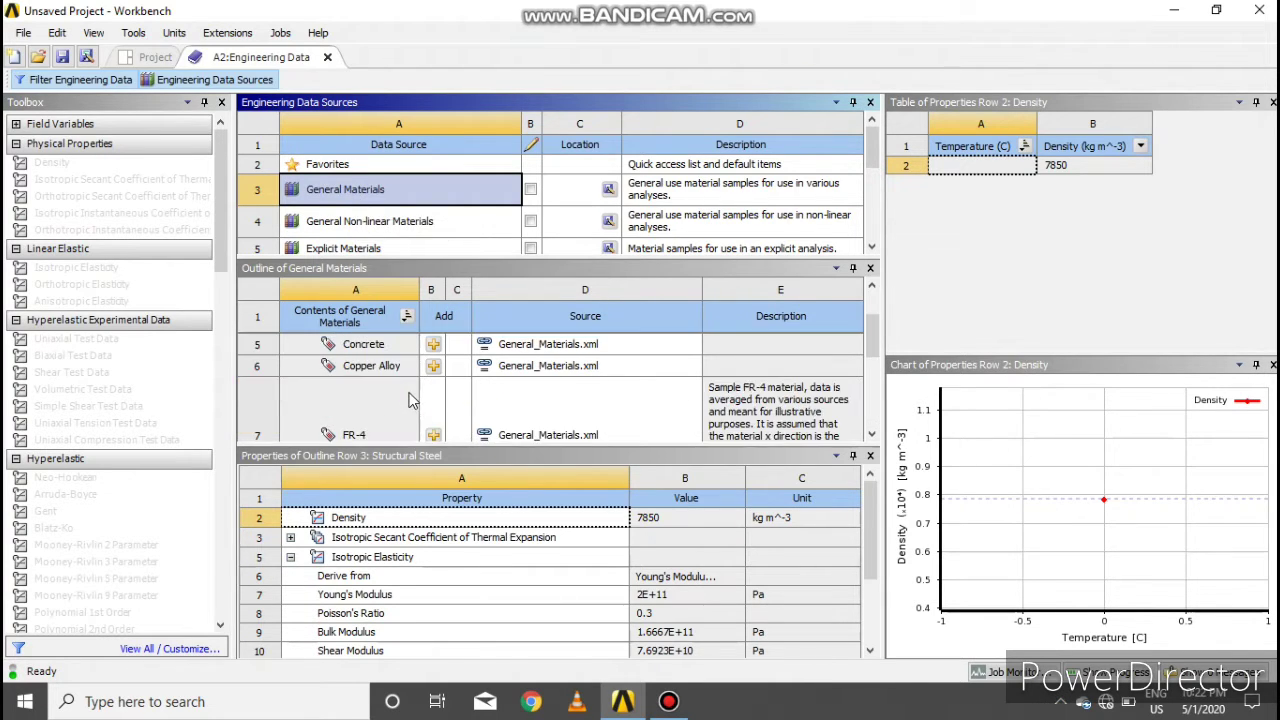
scroll(410, 400, "up", 1)
scroll(410, 400, "down", 1)
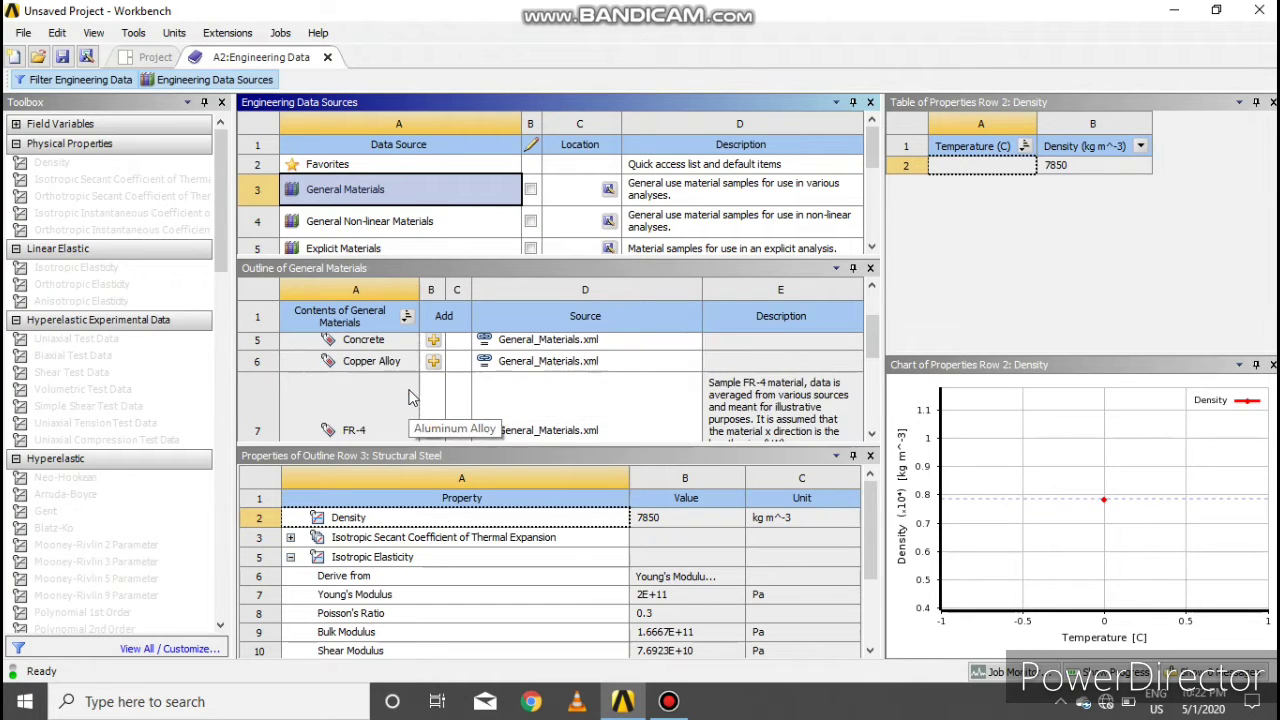
scroll(410, 400, "down", 2)
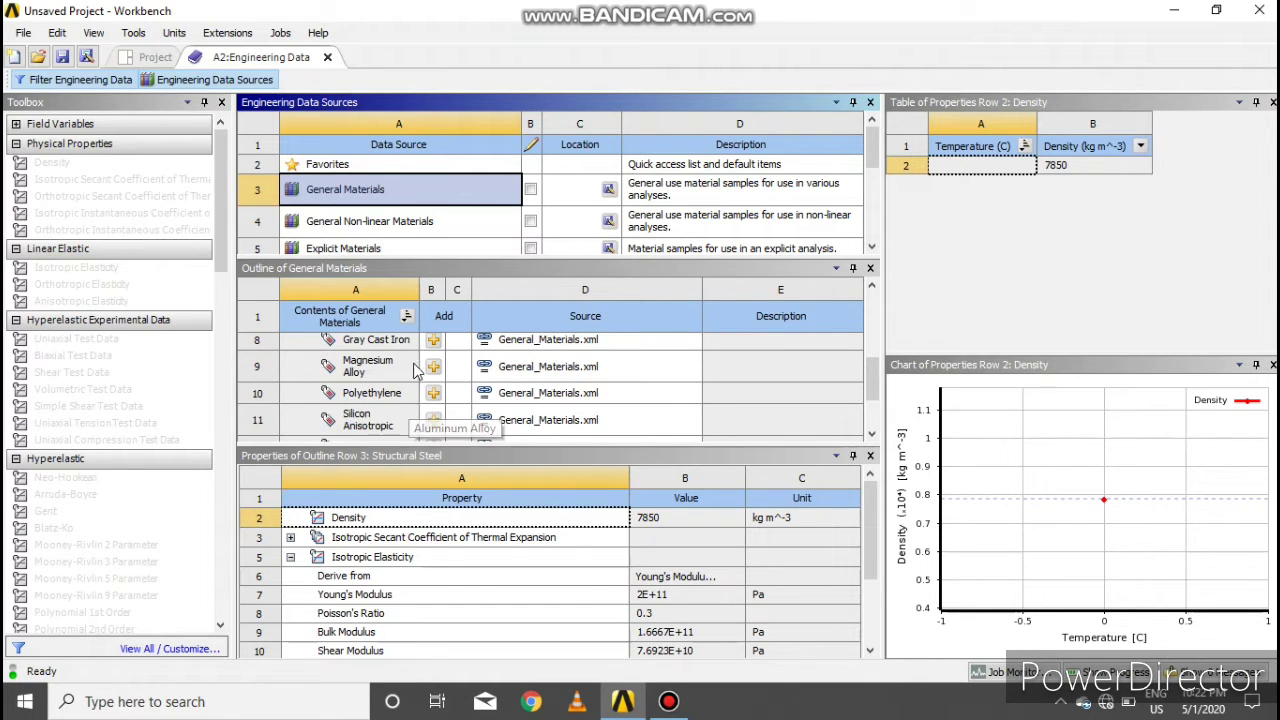
scroll(440, 350, "down", 2)
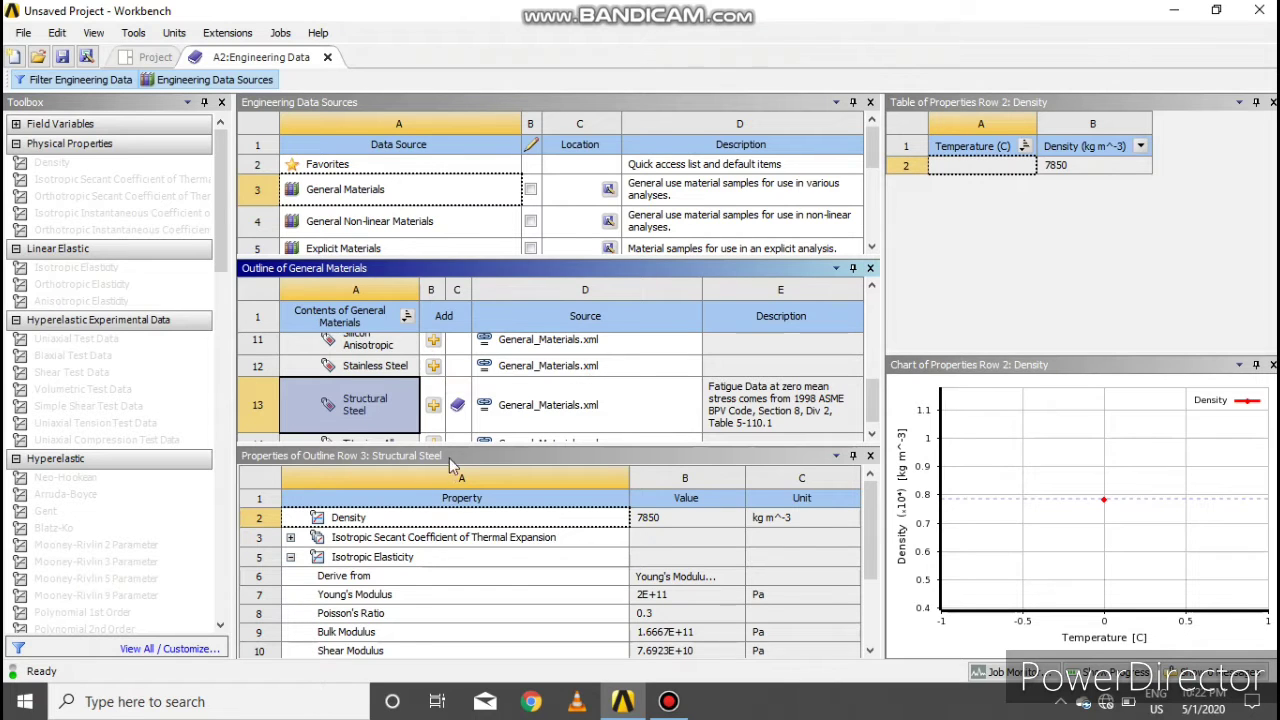
- Reopen Engineering Data to confirm Gray Cast Iron is listed, then return to the Project schematic
left_click(326, 58)
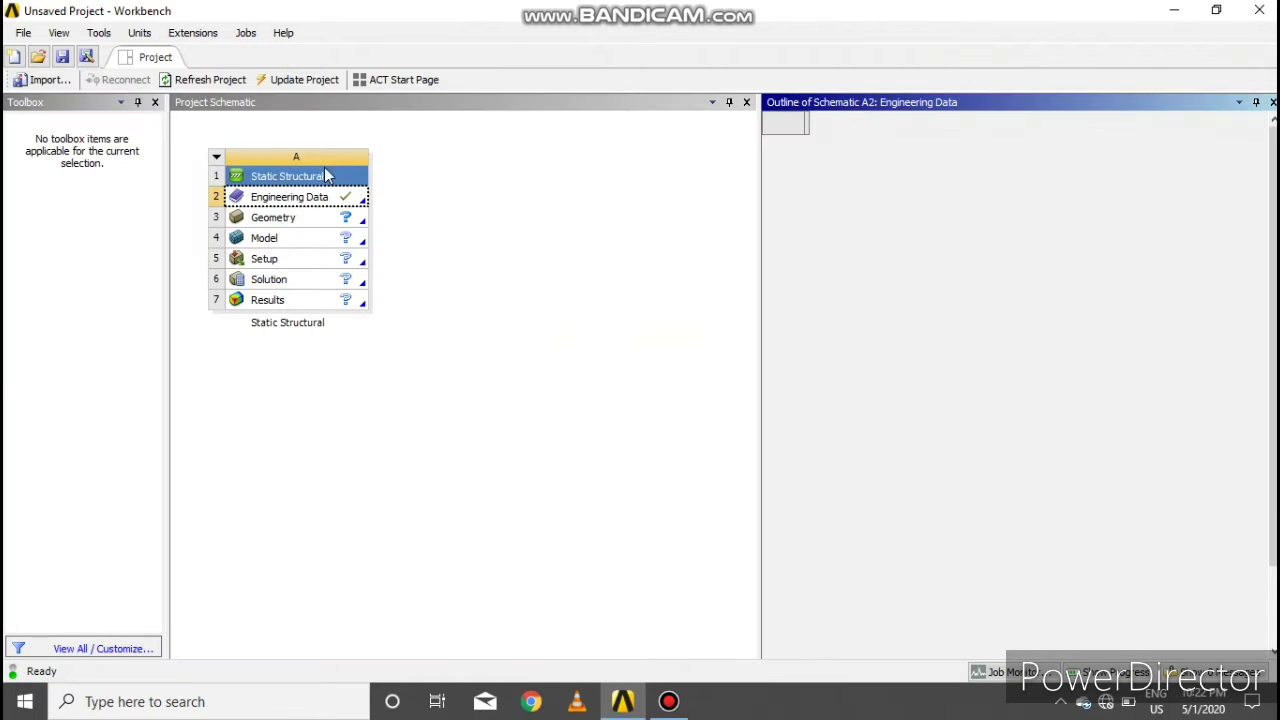
double_click(316, 199)
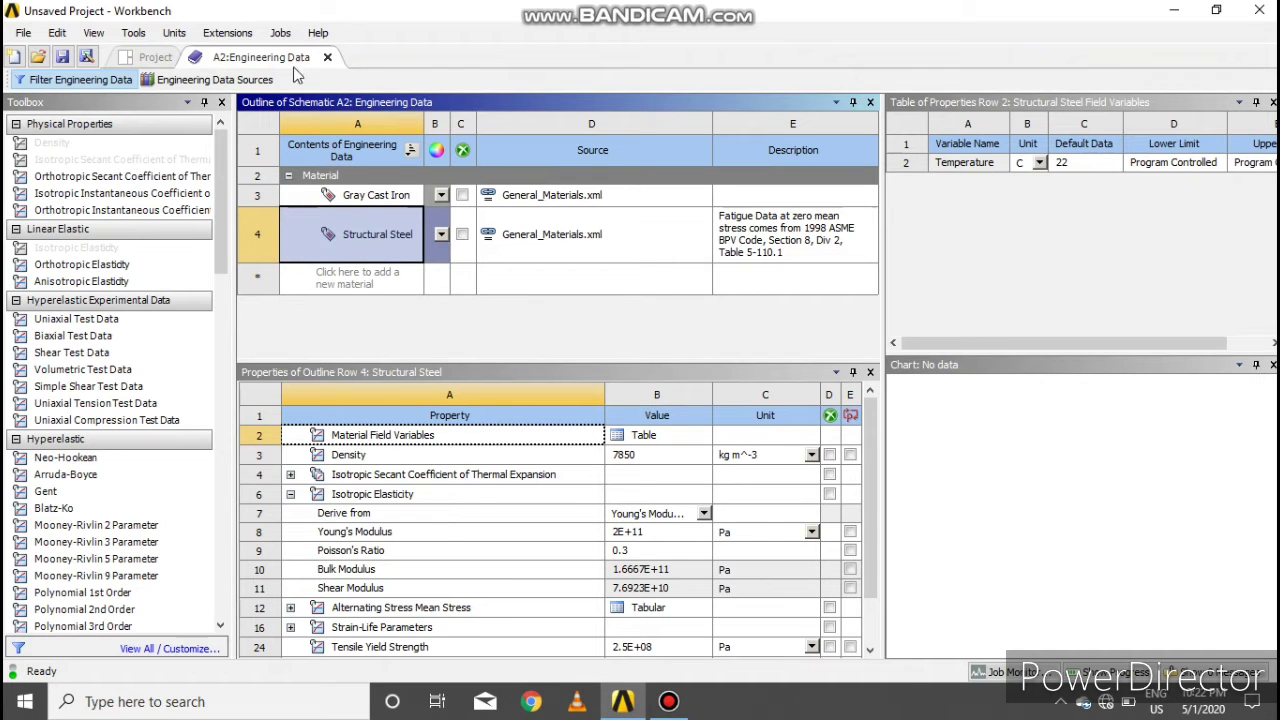
left_click(327, 59)
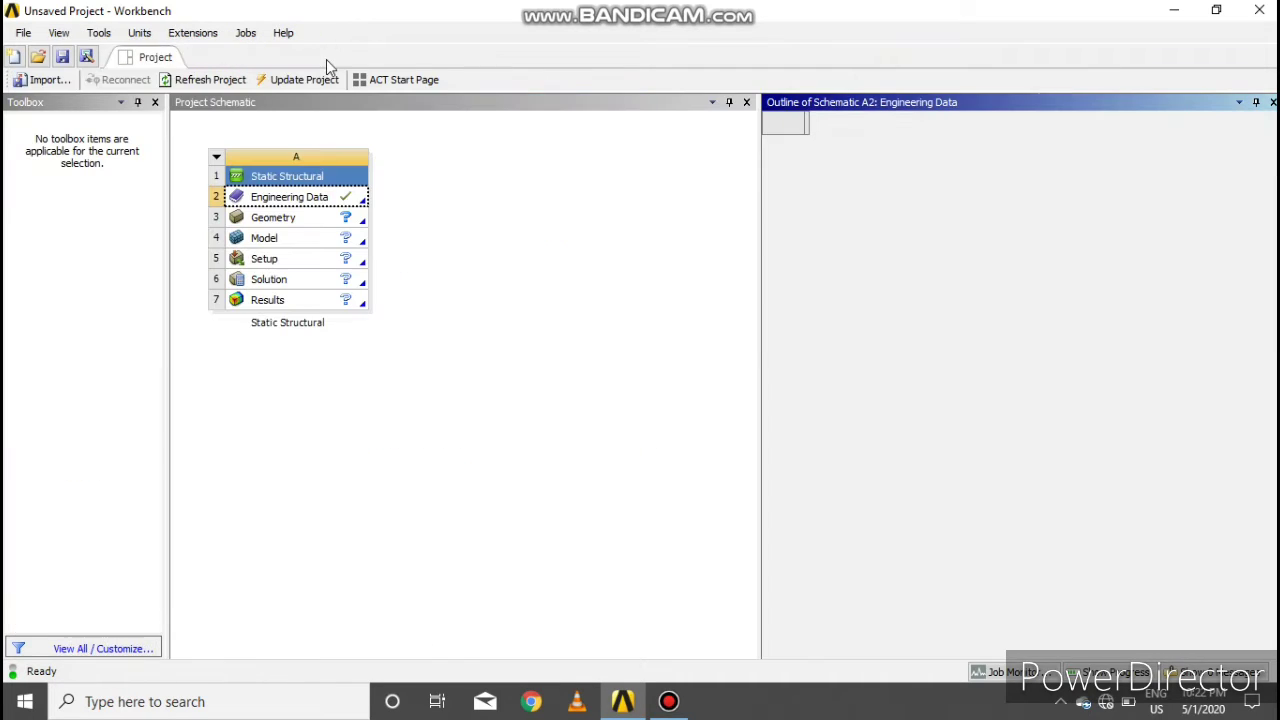
- Launch DesignModeler, view the XYPlane head-on with Look At, and enter sketching mode
double_click(314, 215)
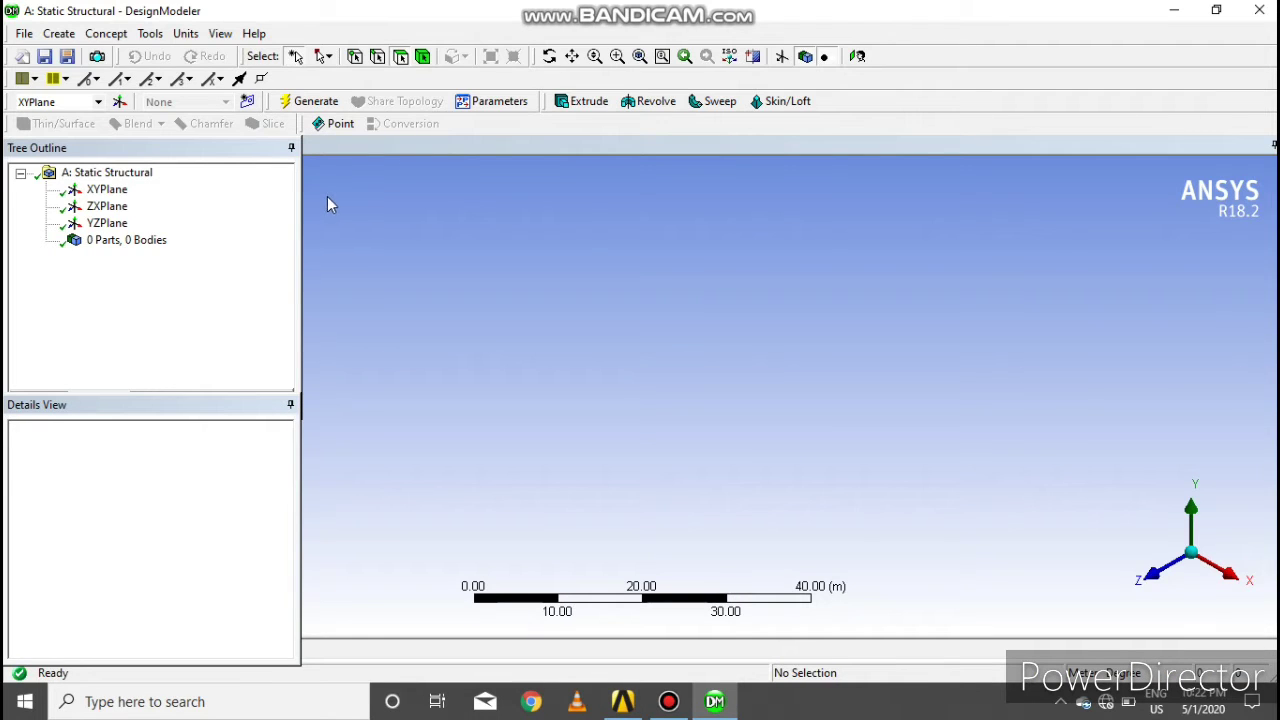
left_click(89, 195)
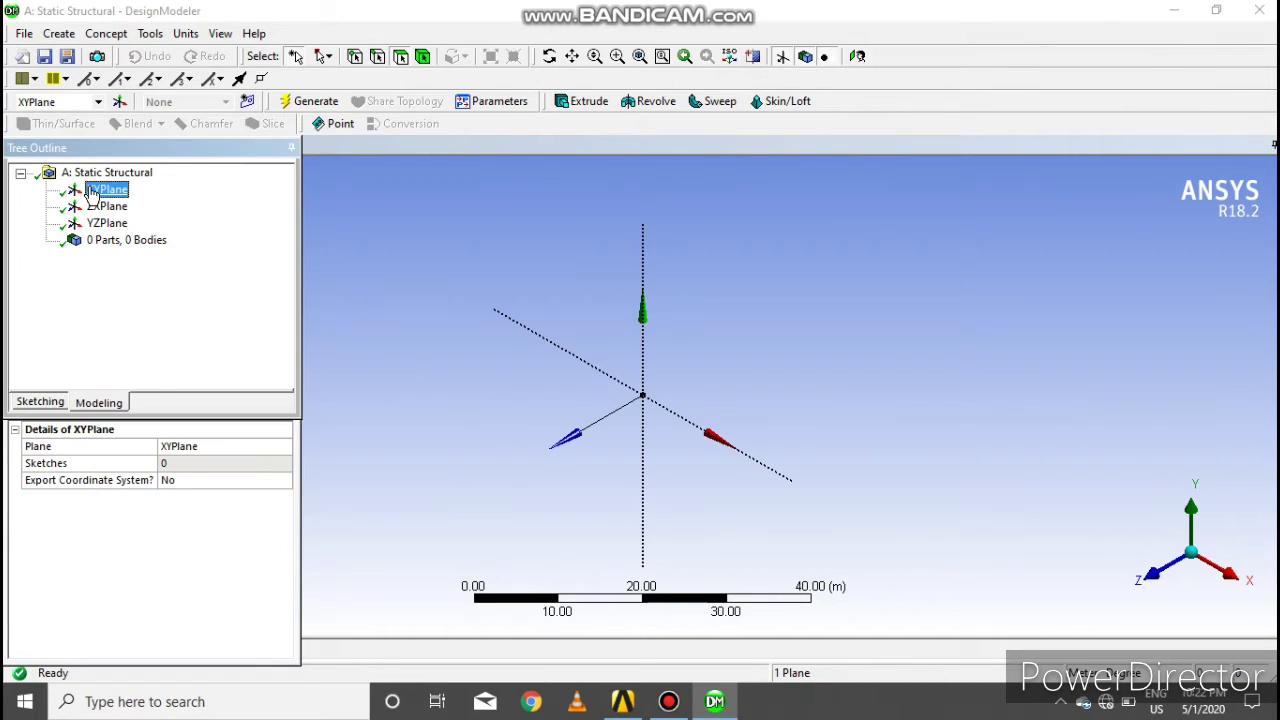
right_click(90, 193)
left_click(110, 199)
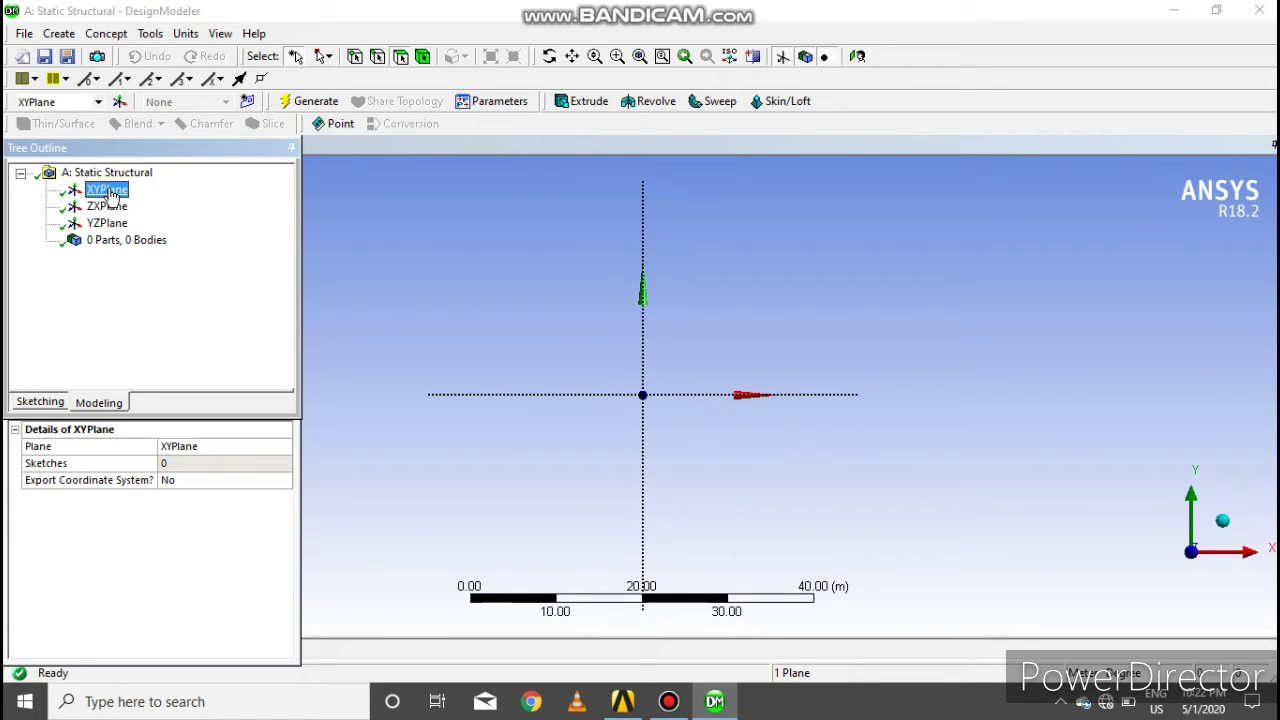
left_click(42, 403)
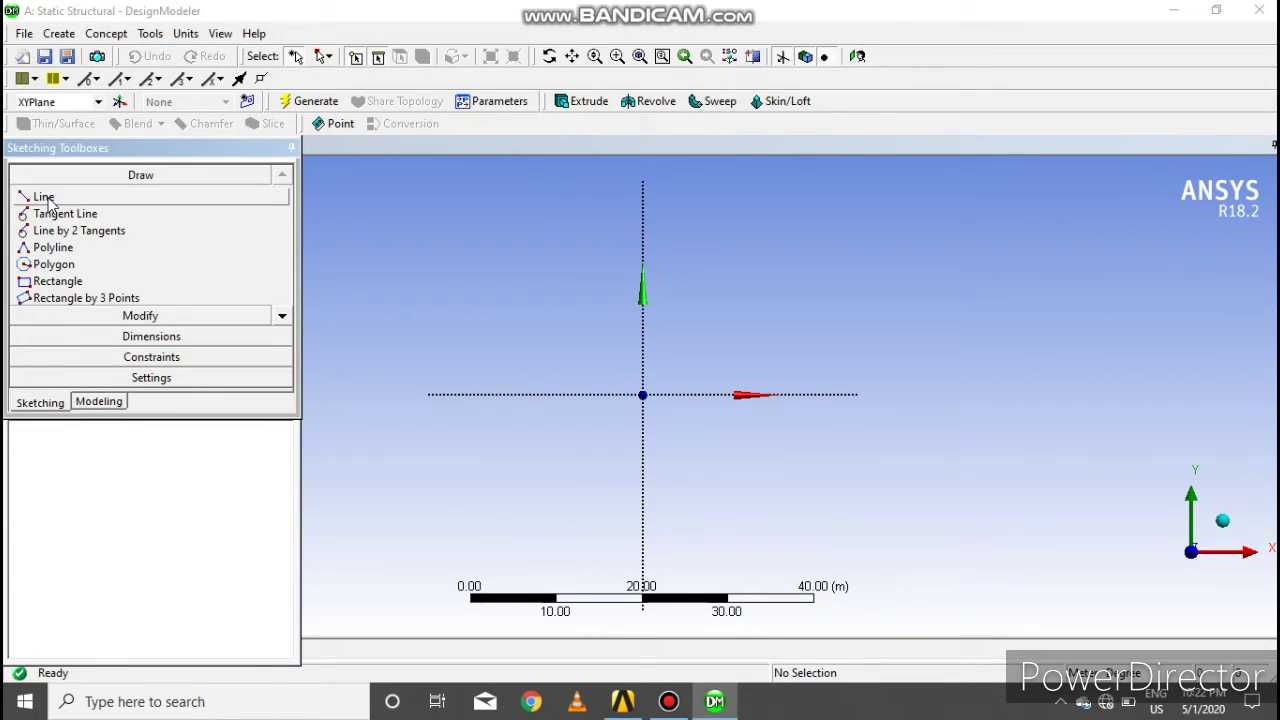
- Draw a horizontal line from the origin along X and switch units to millimetres
left_click(45, 198)
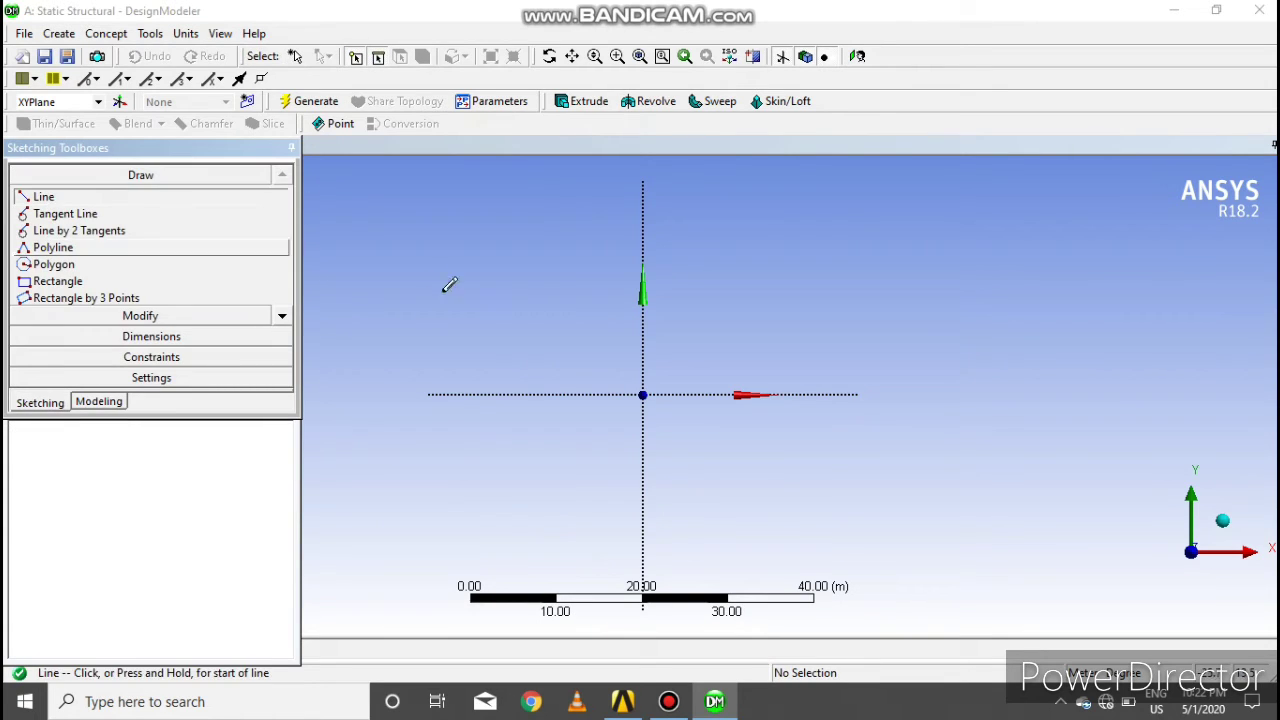
left_click(643, 394)
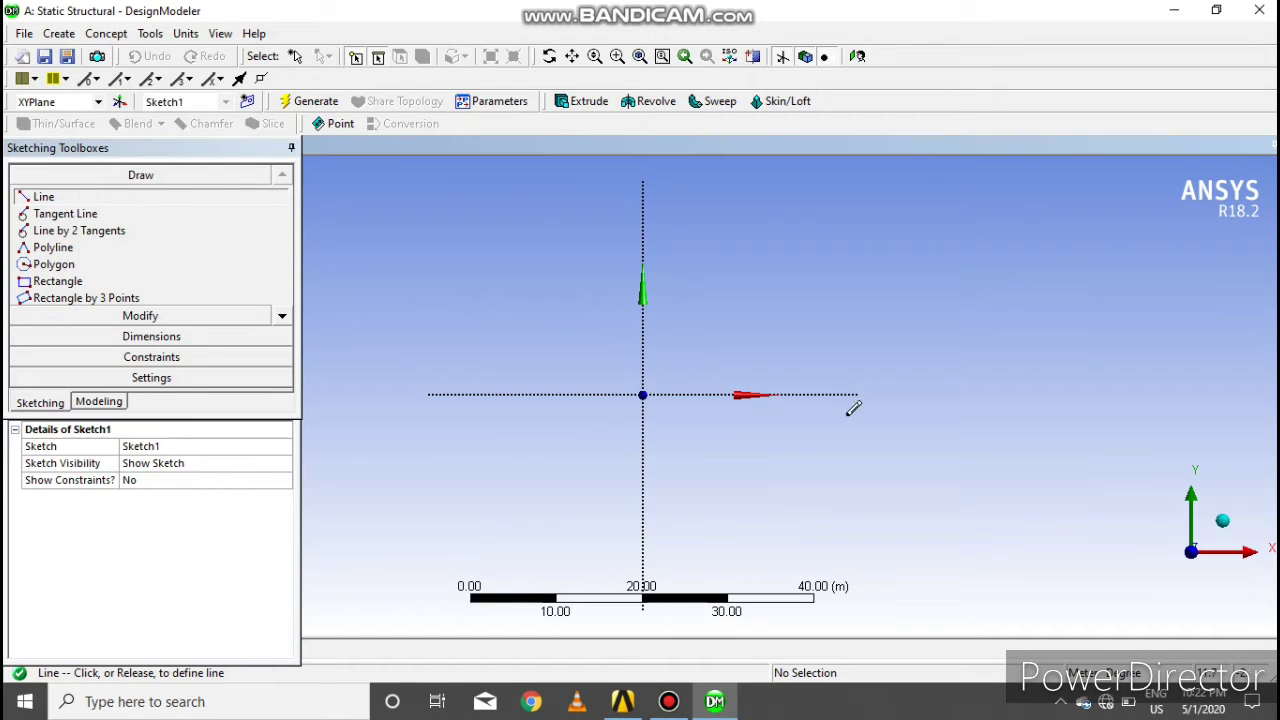
left_click(905, 394)
left_click(186, 33)
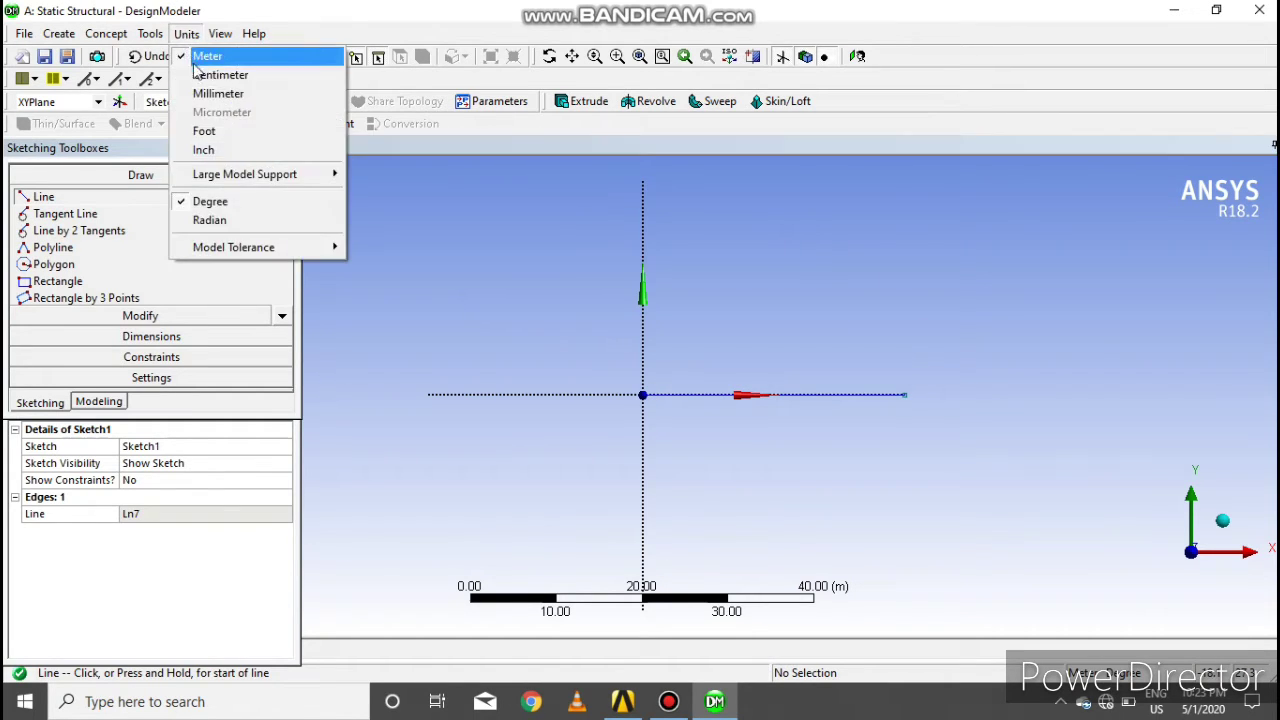
left_click(218, 93)
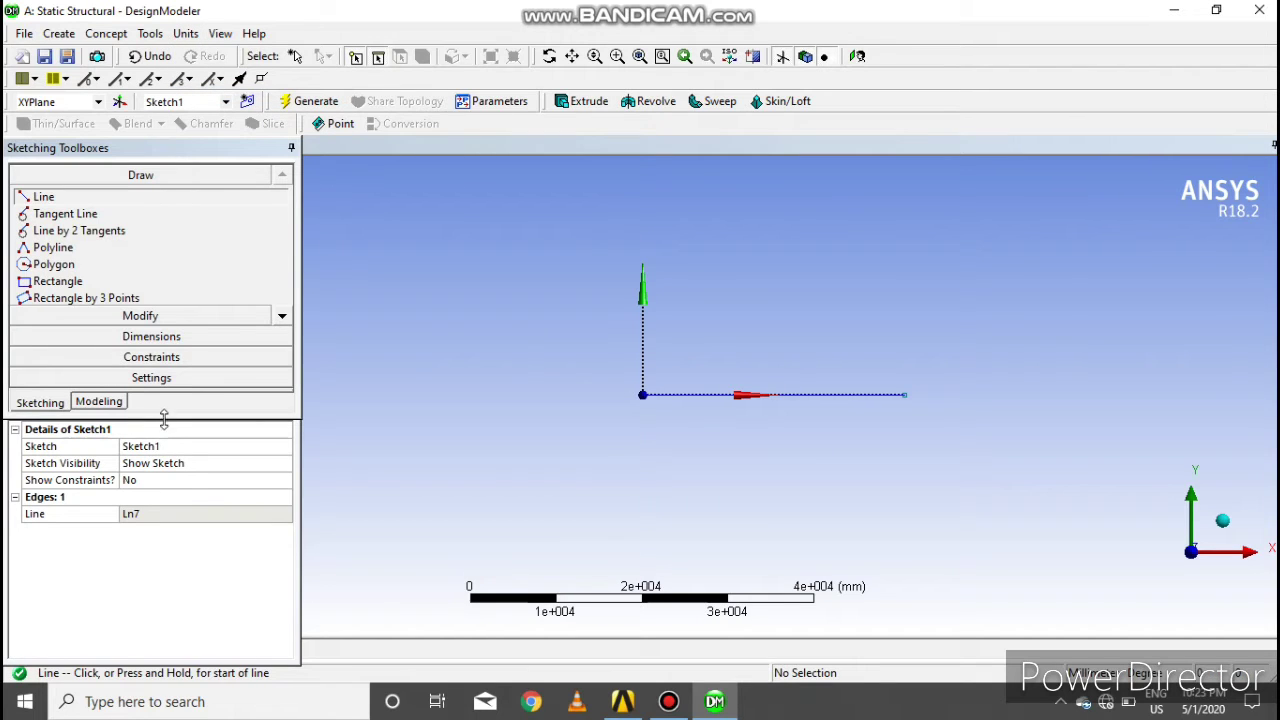
- Dimension the line's length as H1 = 1000 mm
left_click(176, 338)
left_click(789, 395)
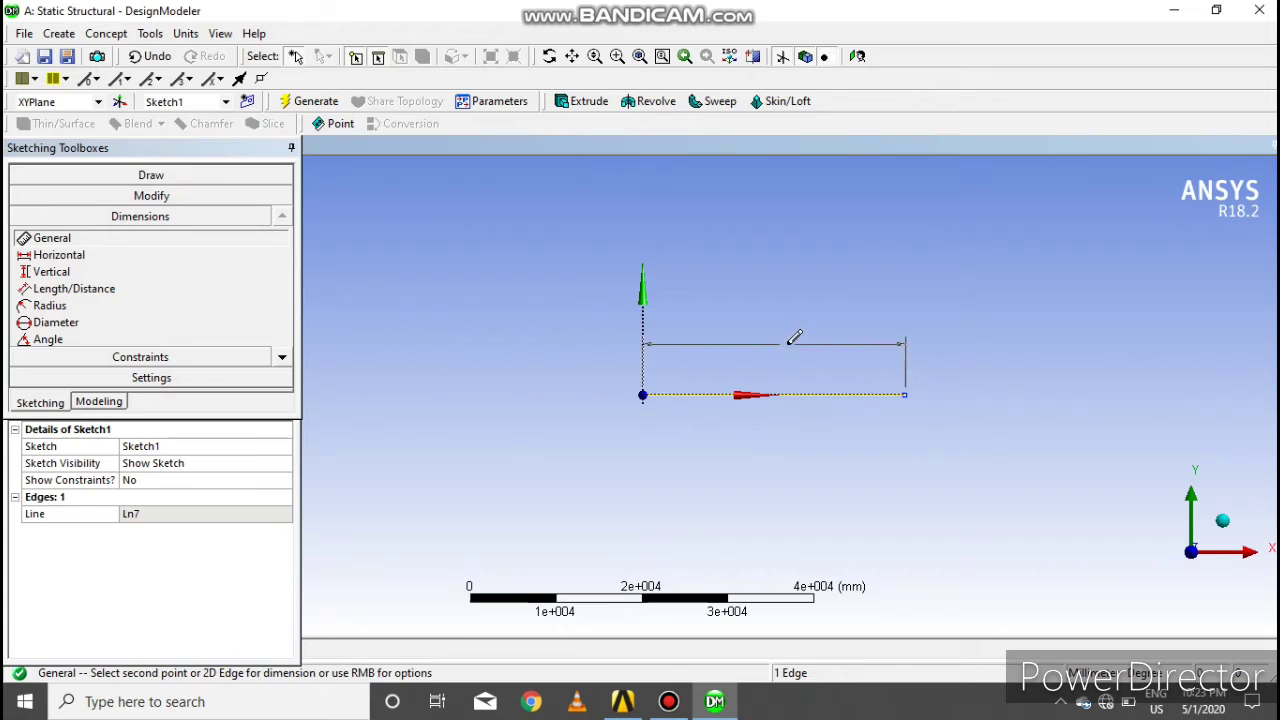
left_click(792, 345)
left_click(150, 512)
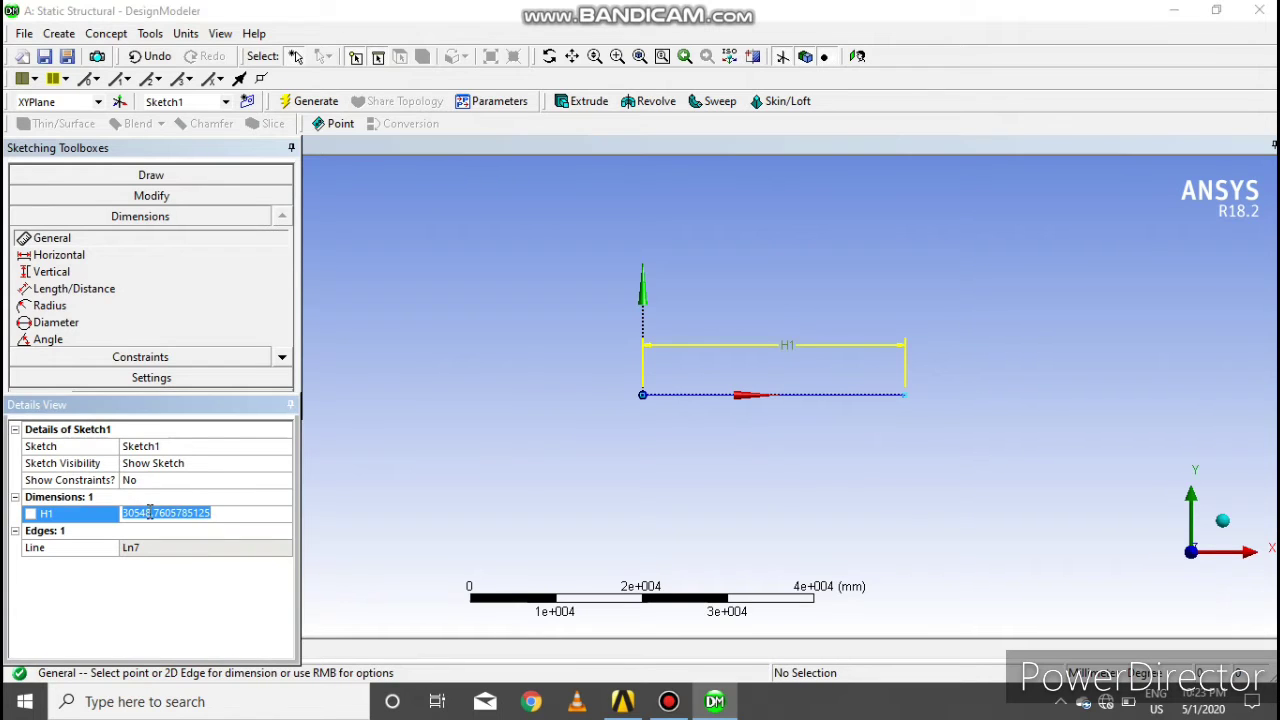
type("1000")
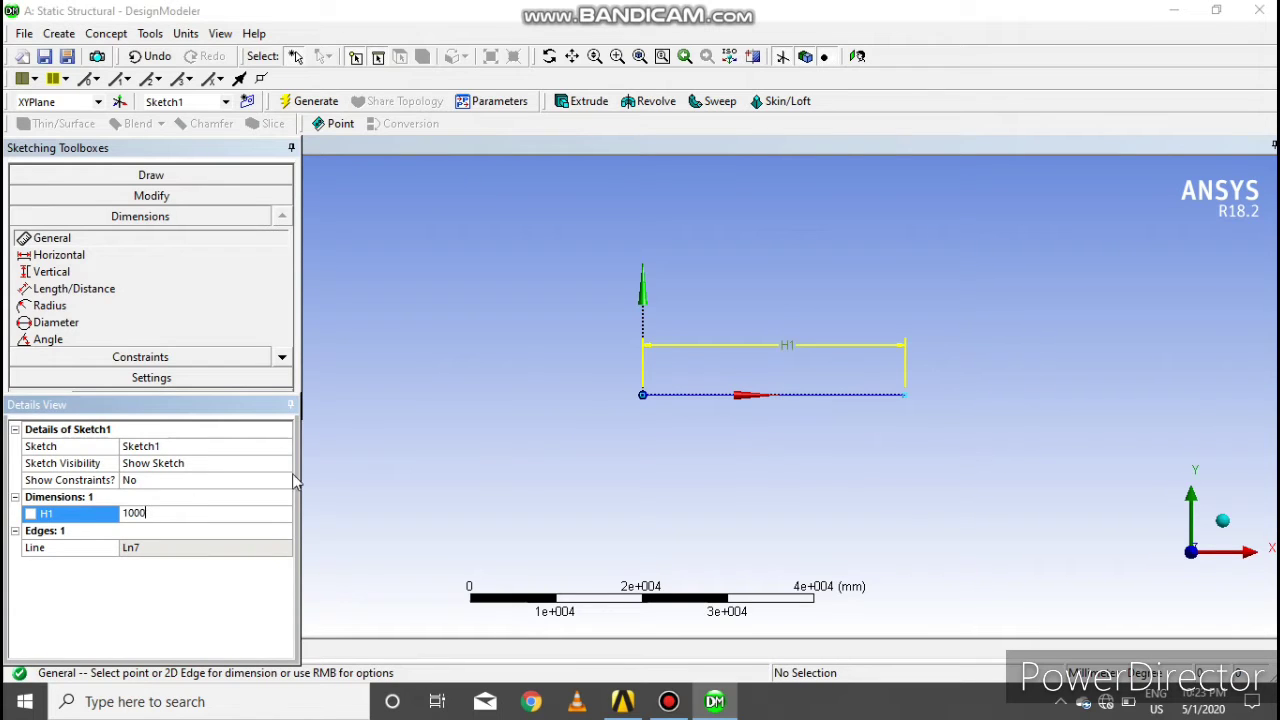
key("Return")
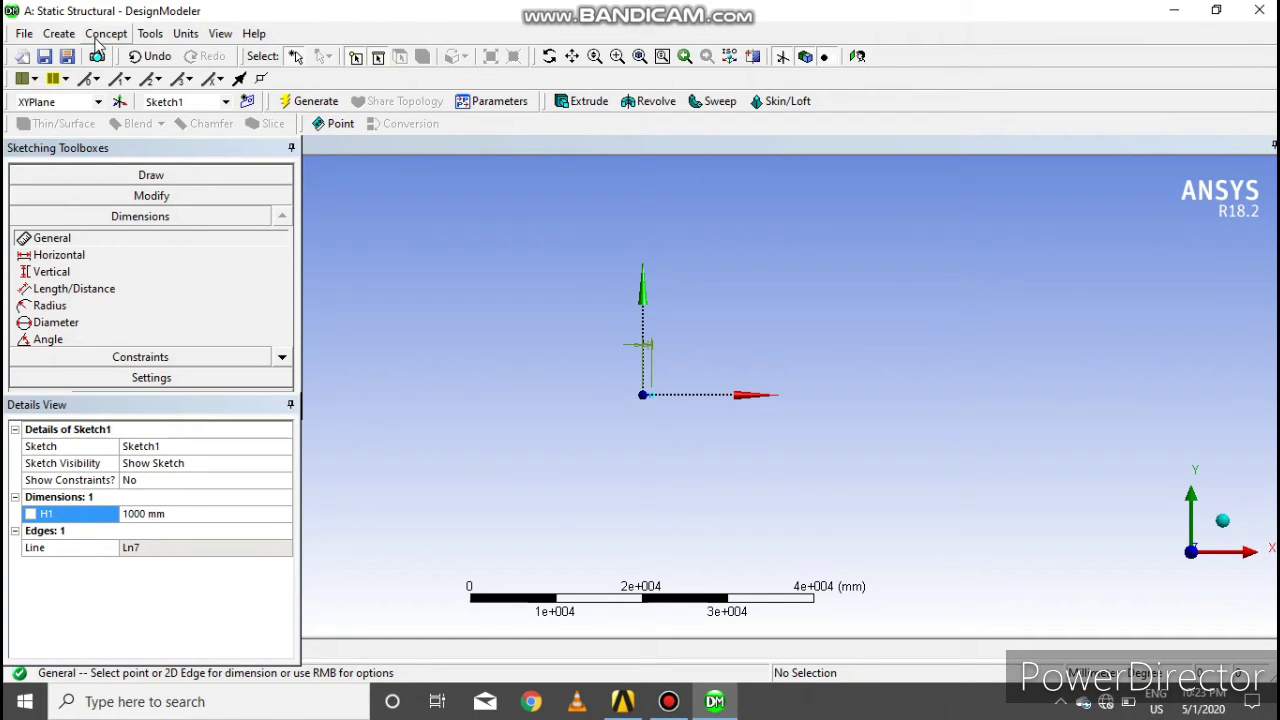
- Create a Line From Sketches feature with the sketched line as its base object
left_click(104, 34)
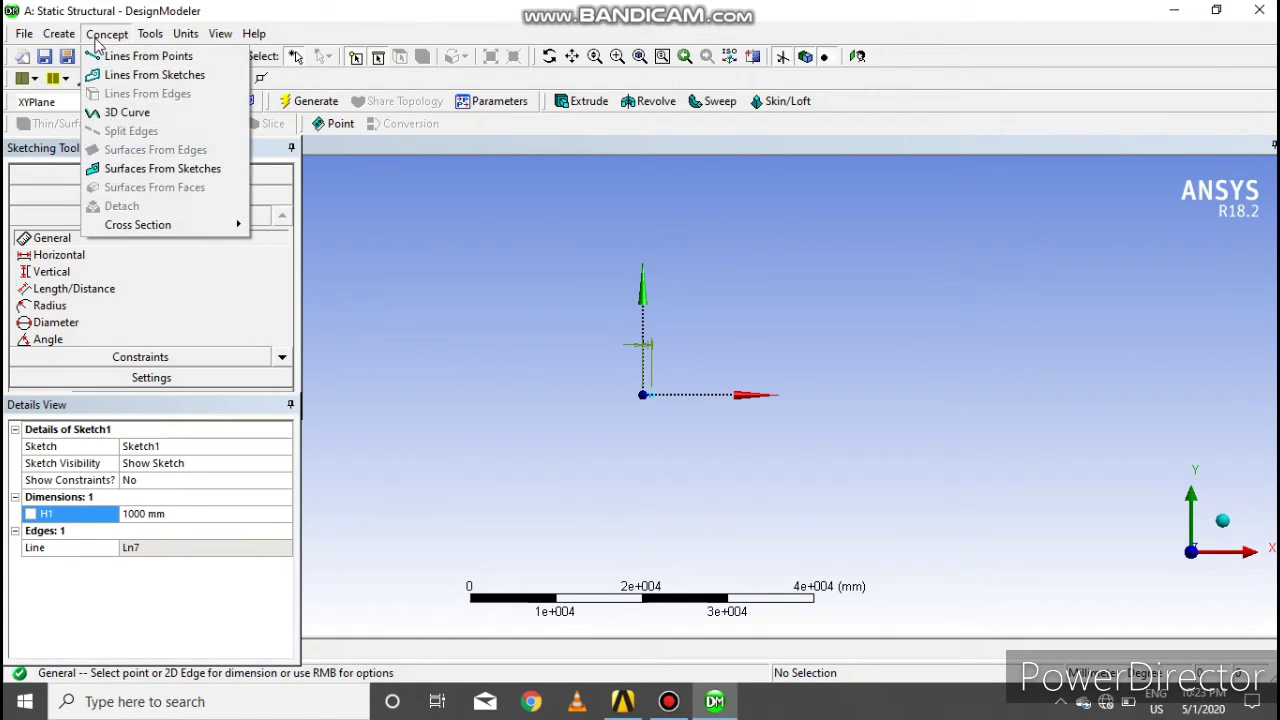
left_click(121, 87)
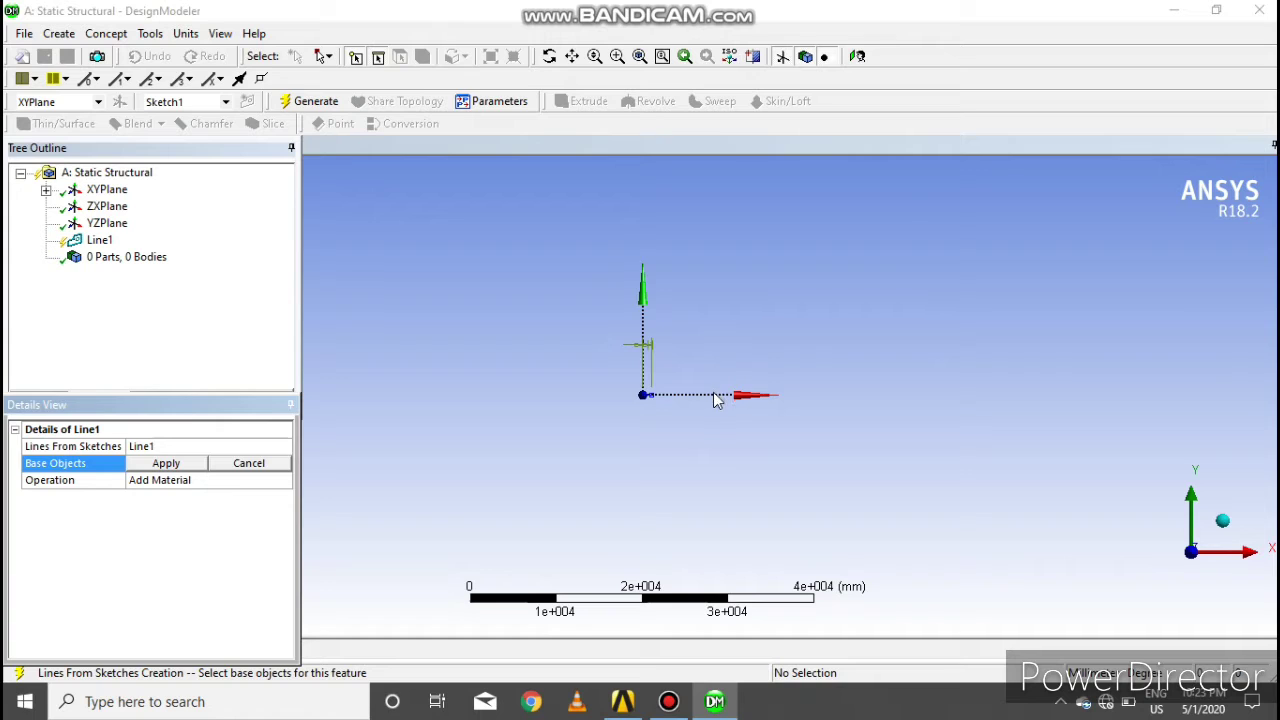
scroll(677, 403, "up", 2)
scroll(669, 407, "up", 3)
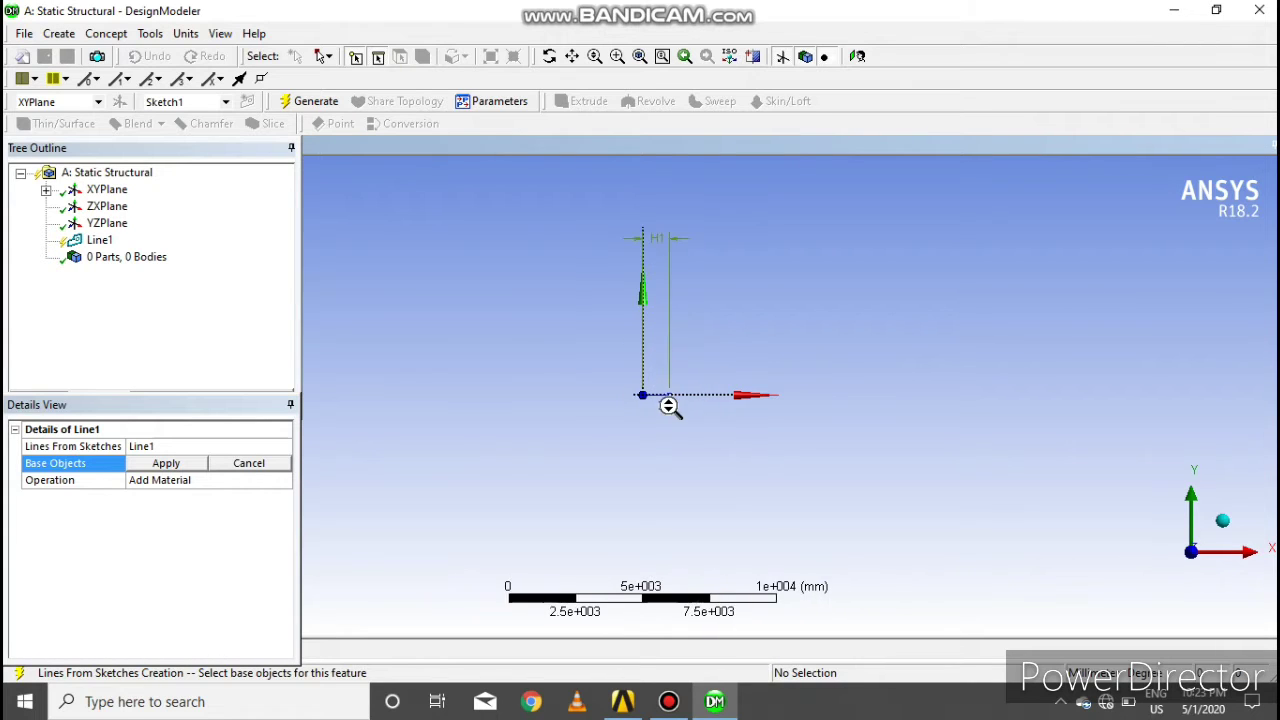
scroll(669, 407, "up", 1)
left_click(679, 400)
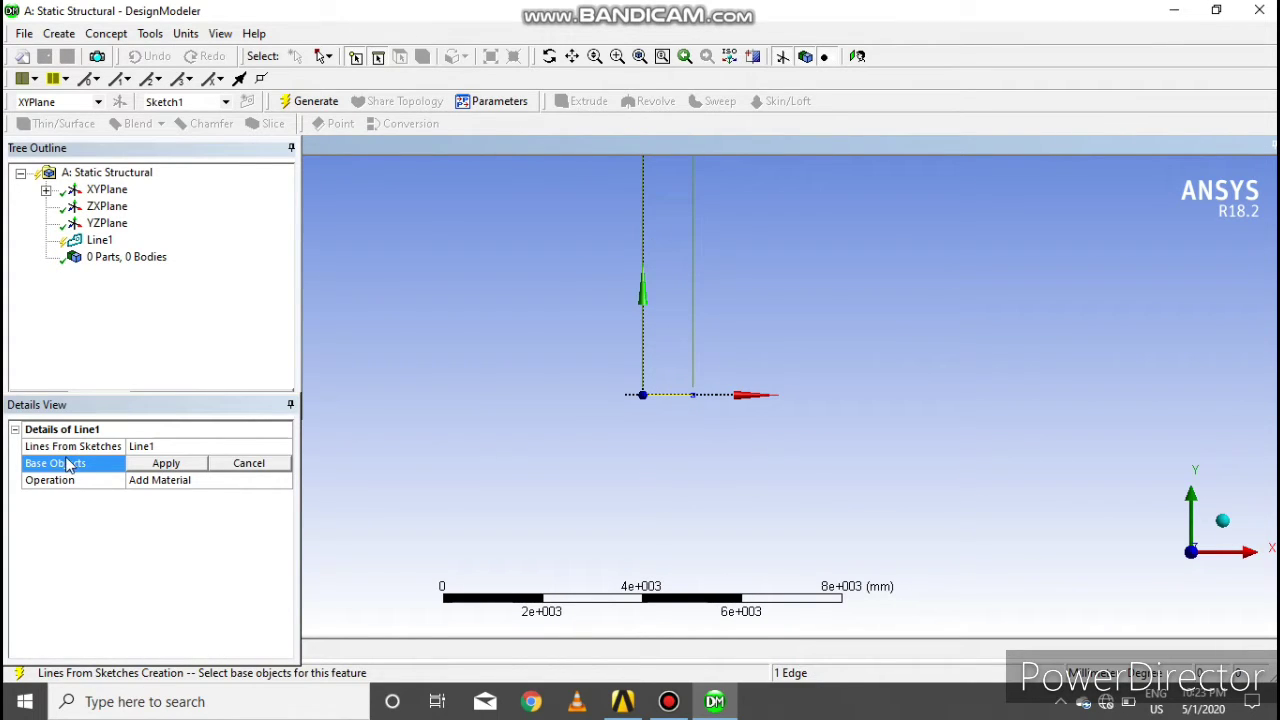
left_click(166, 463)
- Generate Line1 and select the resulting Line Body (1 part, 1 body) in the tree
scroll(650, 450, "up", 2)
scroll(655, 445, "up", 2)
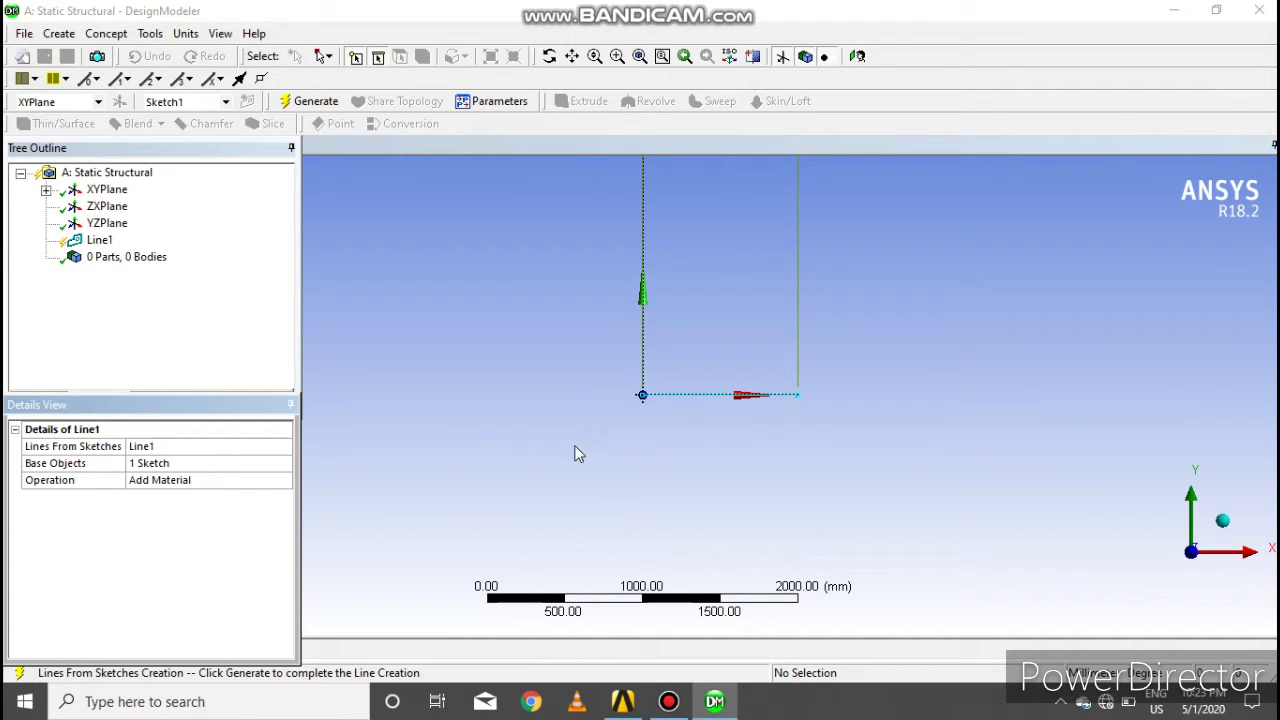
left_click(292, 101)
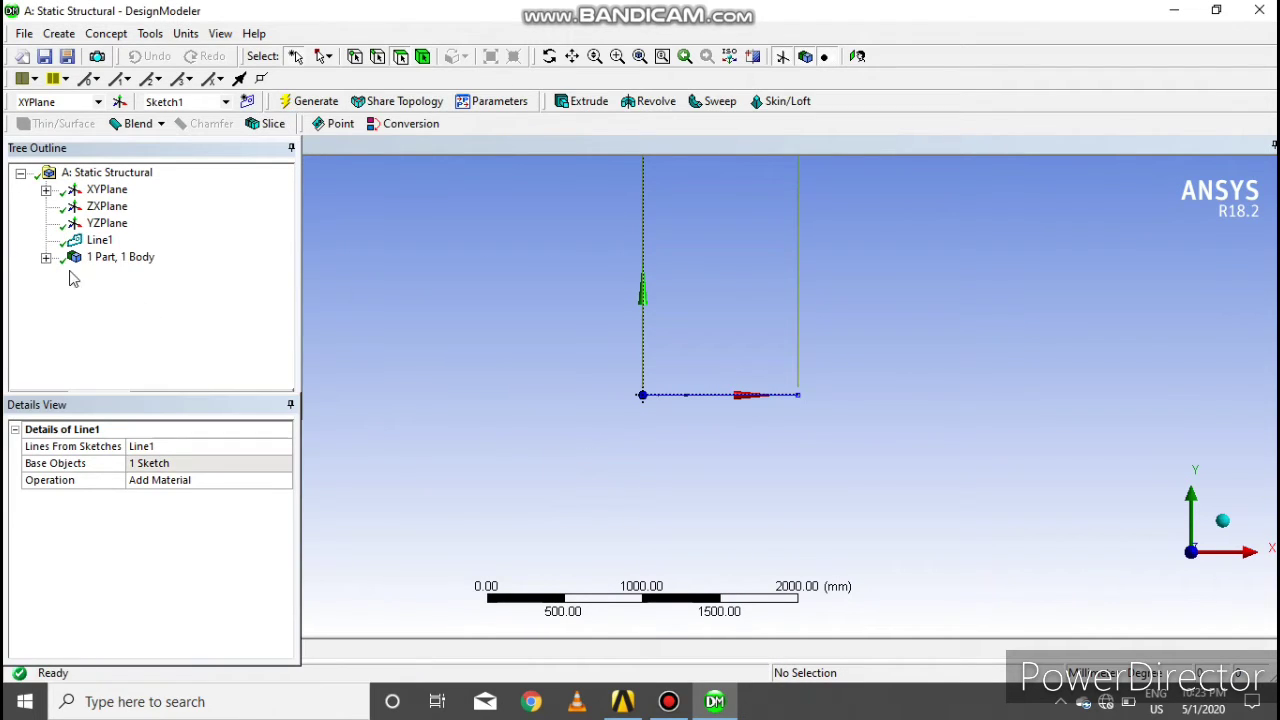
left_click(46, 257)
left_click(140, 275)
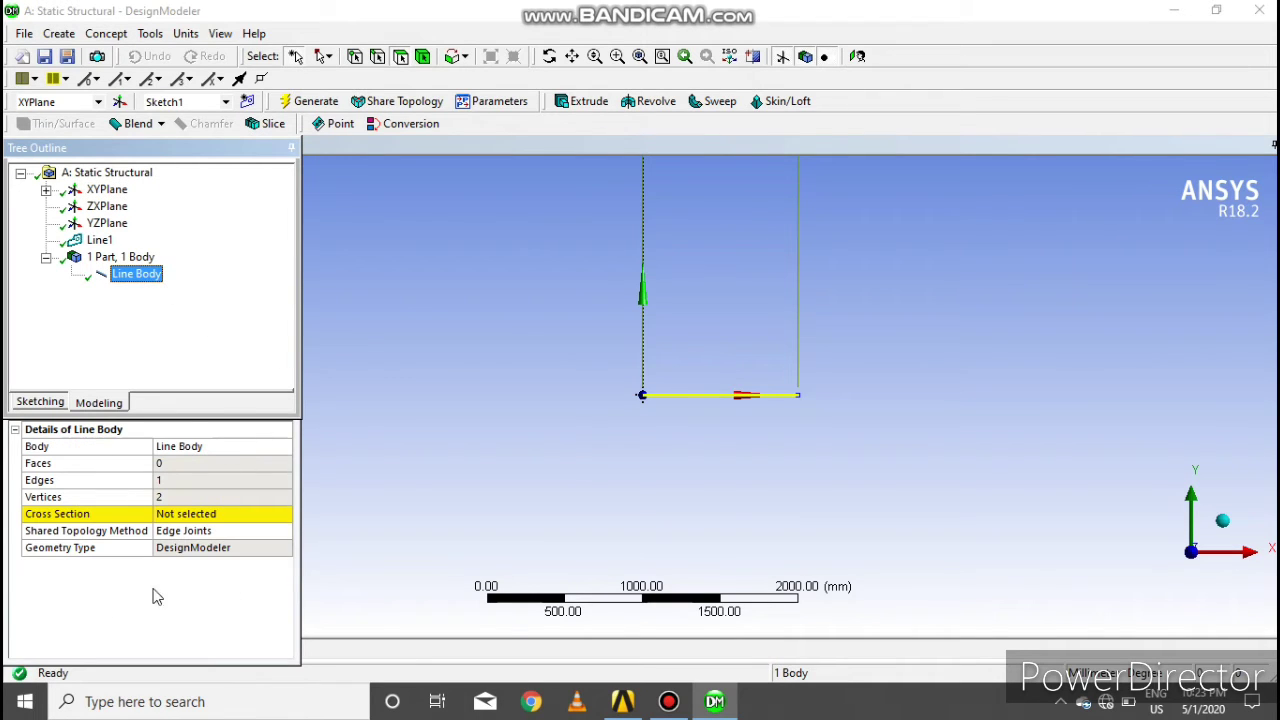
left_click(106, 33)
mouse_move(138, 224)
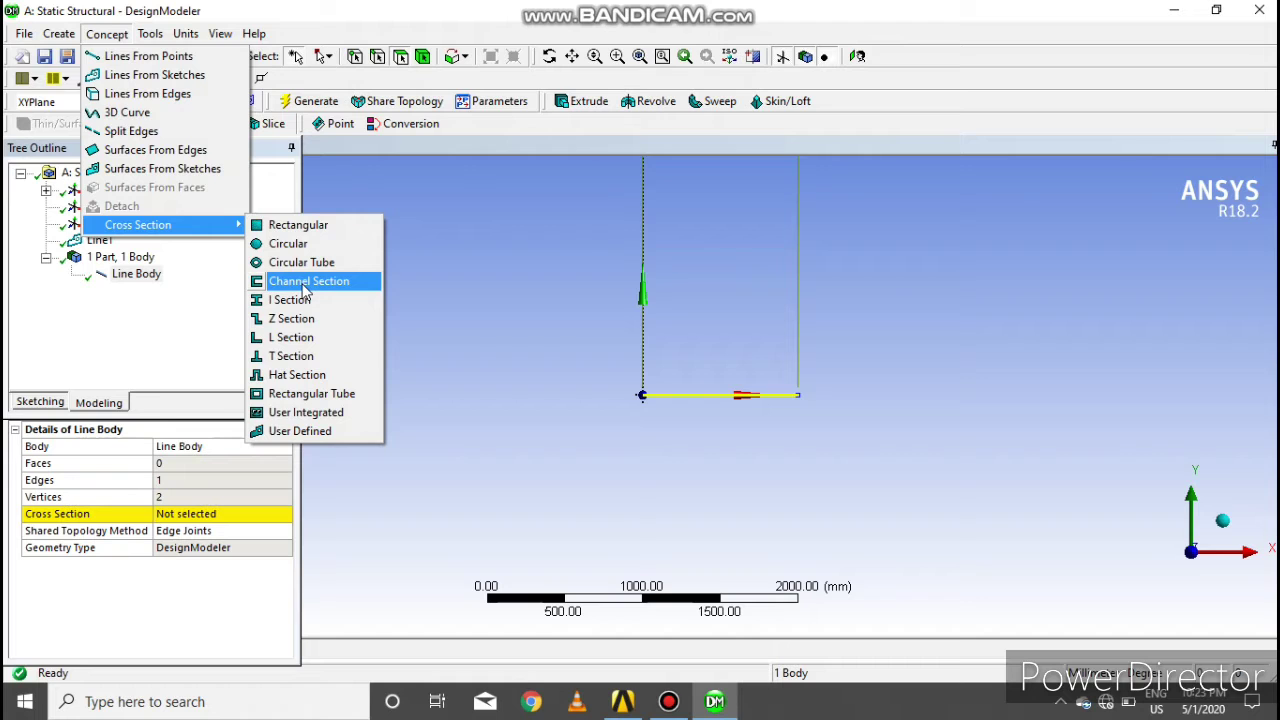
- Create I-section I1 (W1 10, W2 10, W3 20 mm, 1 mm thicknesses) and select Line Body
left_click(290, 300)
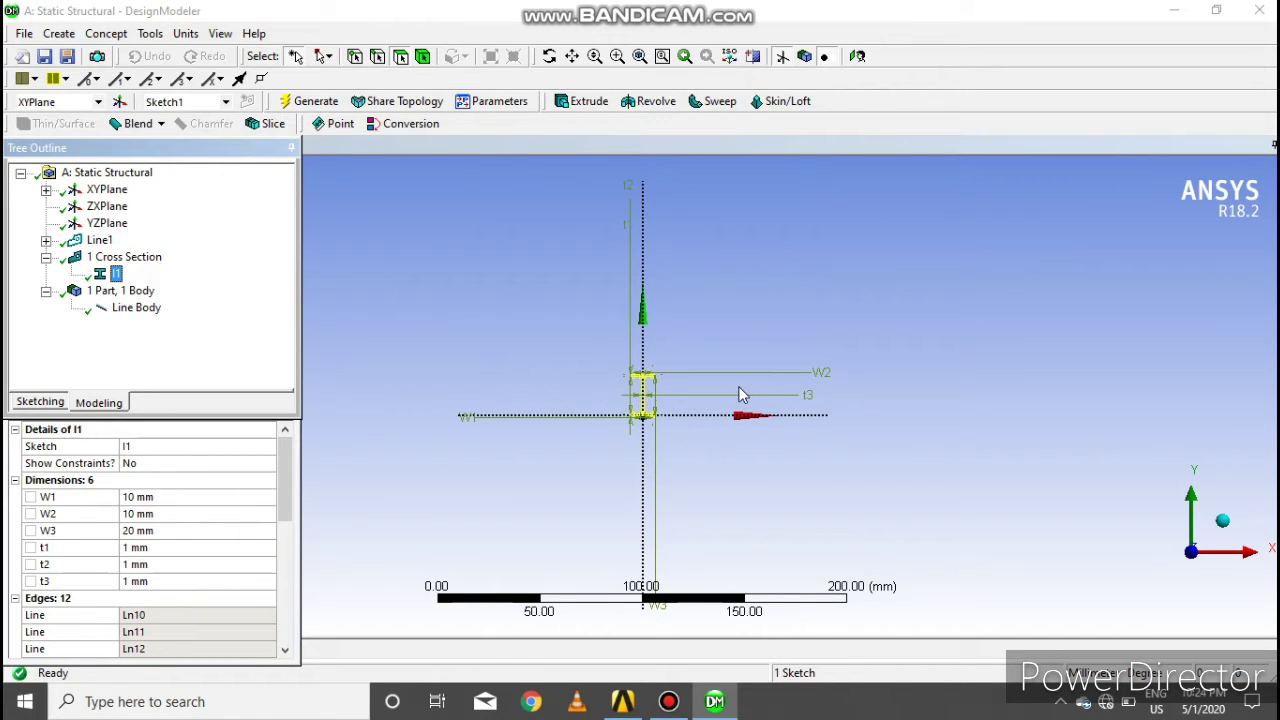
scroll(740, 394, "up", 2)
scroll(738, 388, "up", 2)
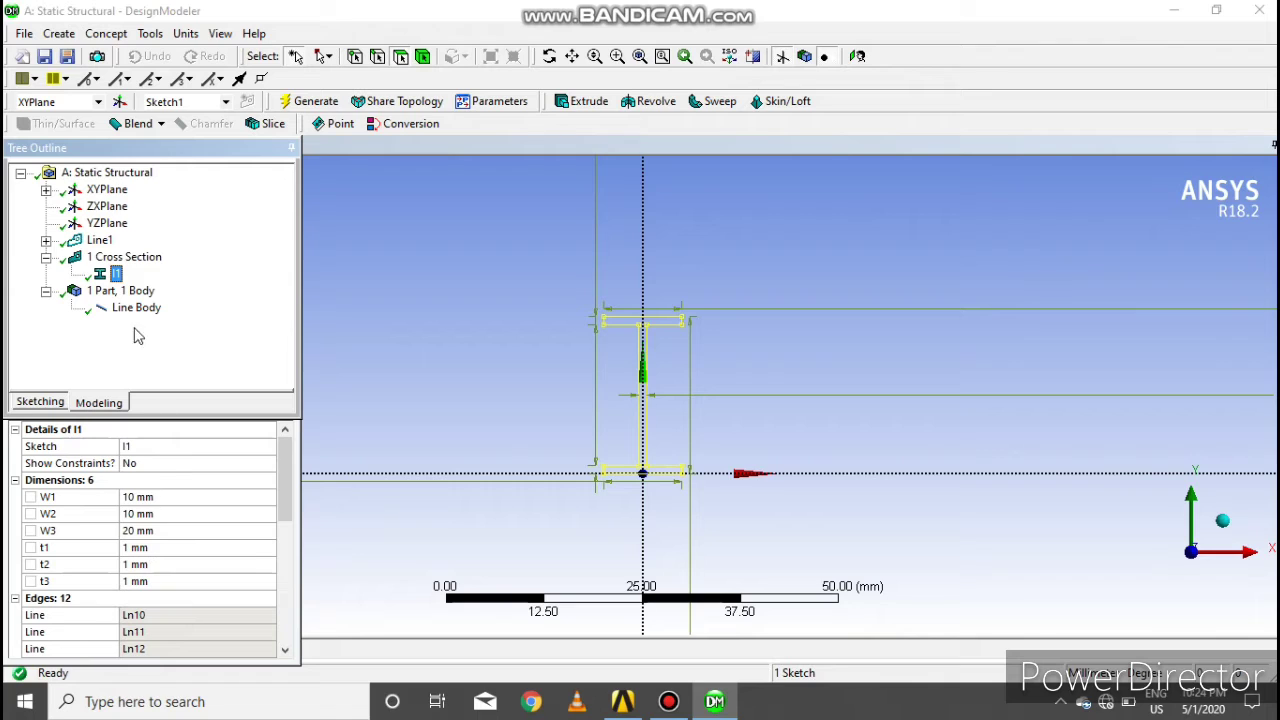
left_click(302, 101)
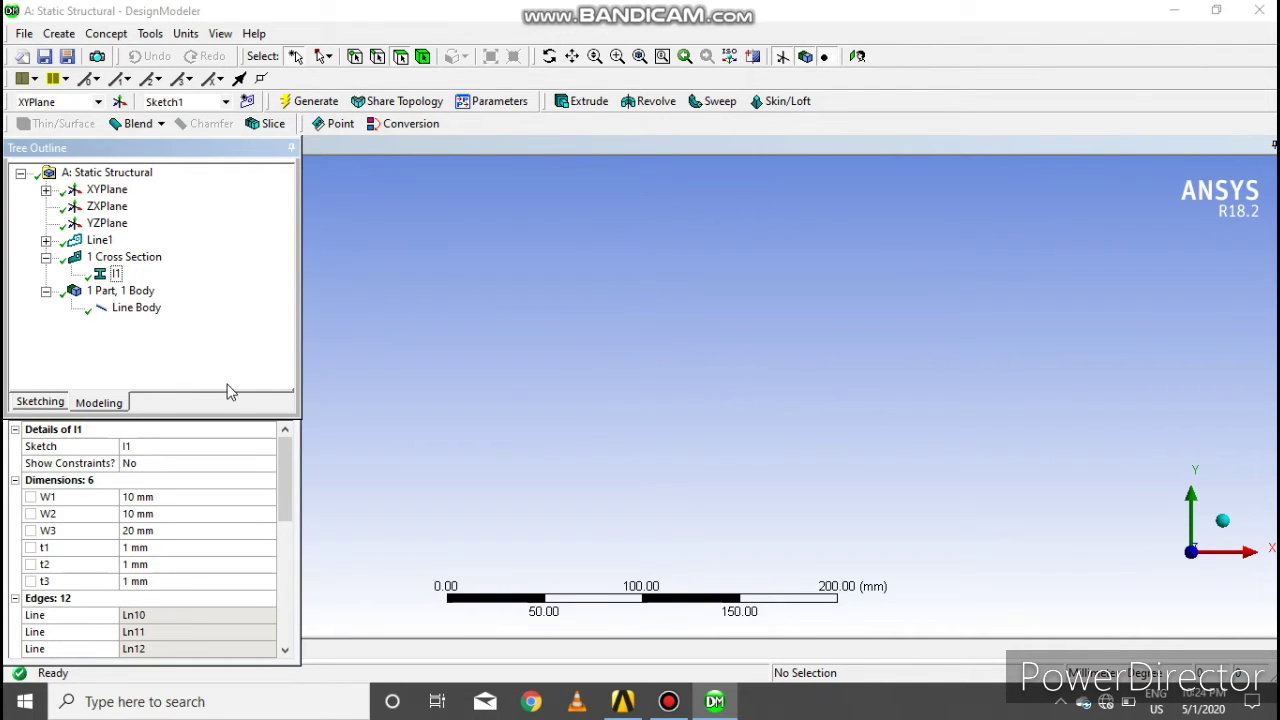
left_click(132, 309)
- Assign cross section I1 to the line body and regenerate the model
left_click(197, 516)
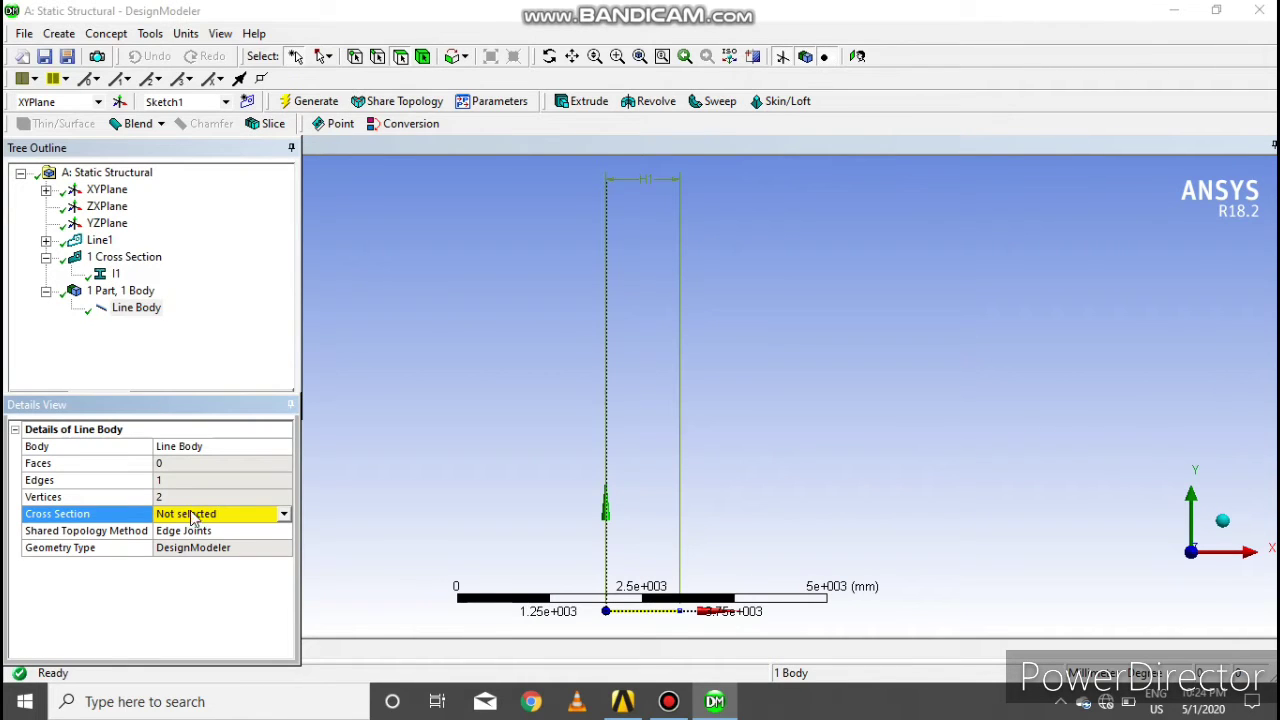
left_click(284, 513)
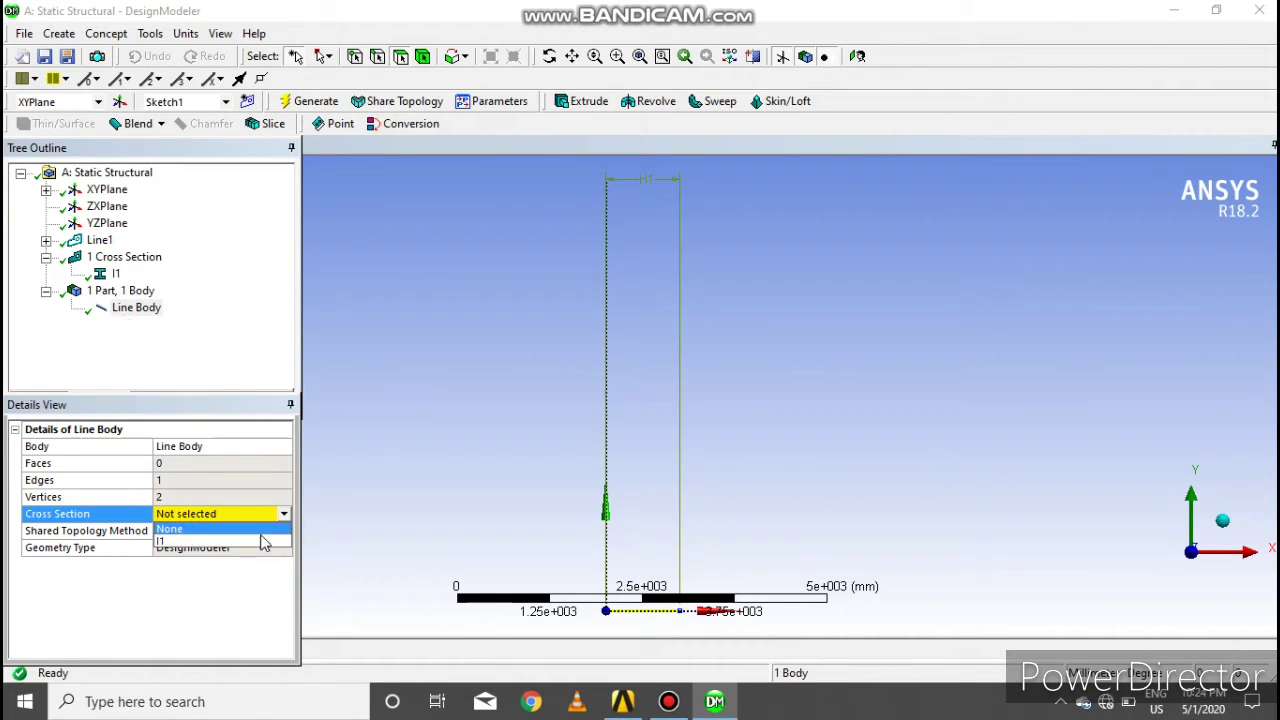
left_click(263, 541)
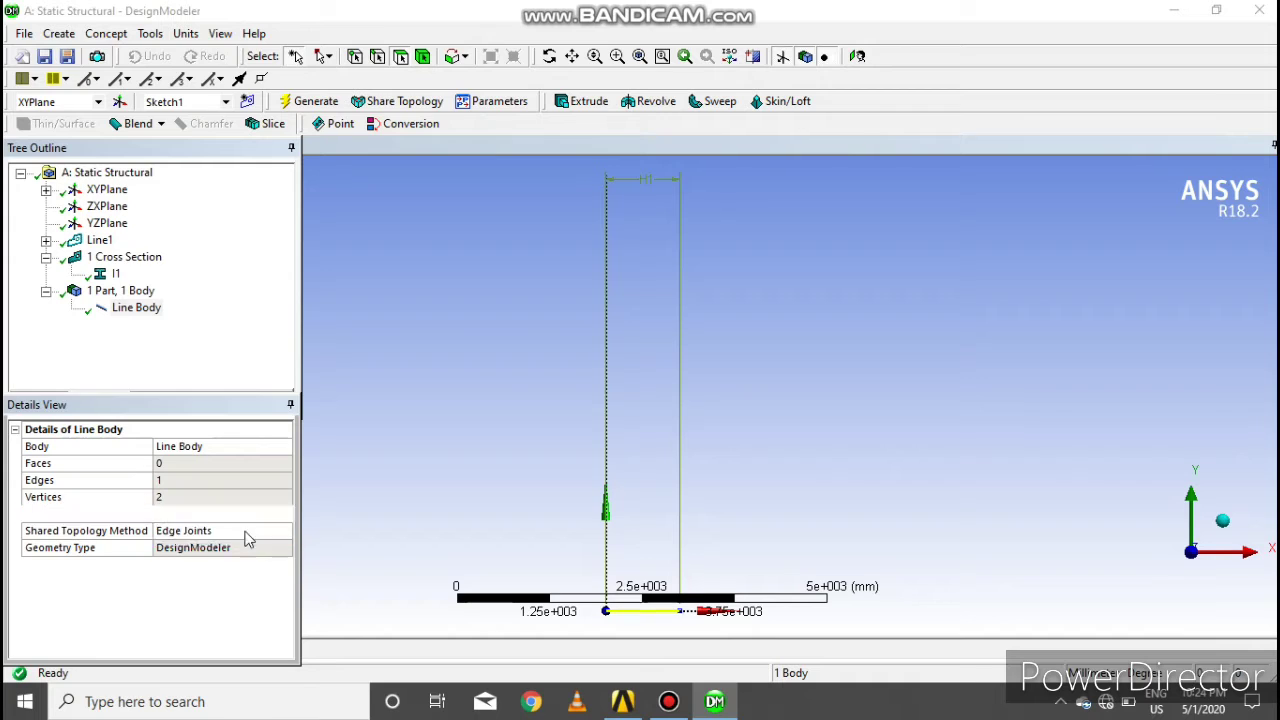
left_click(315, 101)
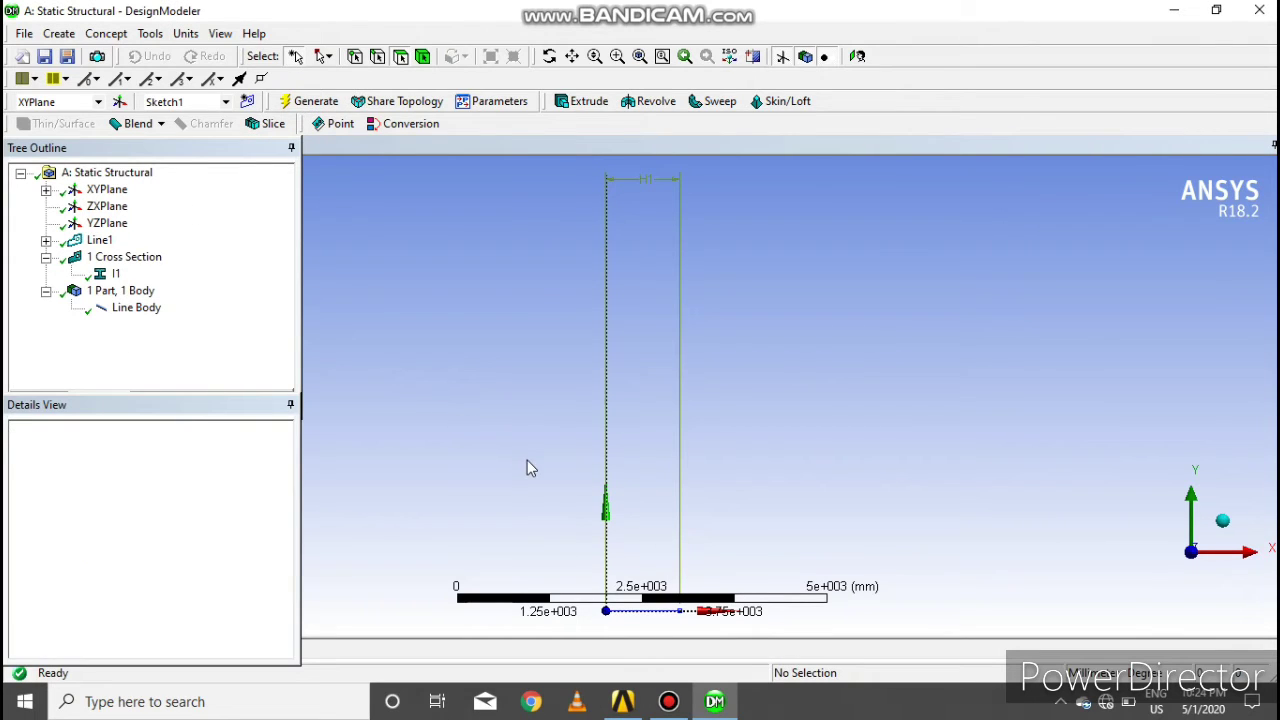
- Display the I1 cross-section sketch and orbit around its I-shaped profile
left_click(112, 273)
scroll(675, 417, "up", 3)
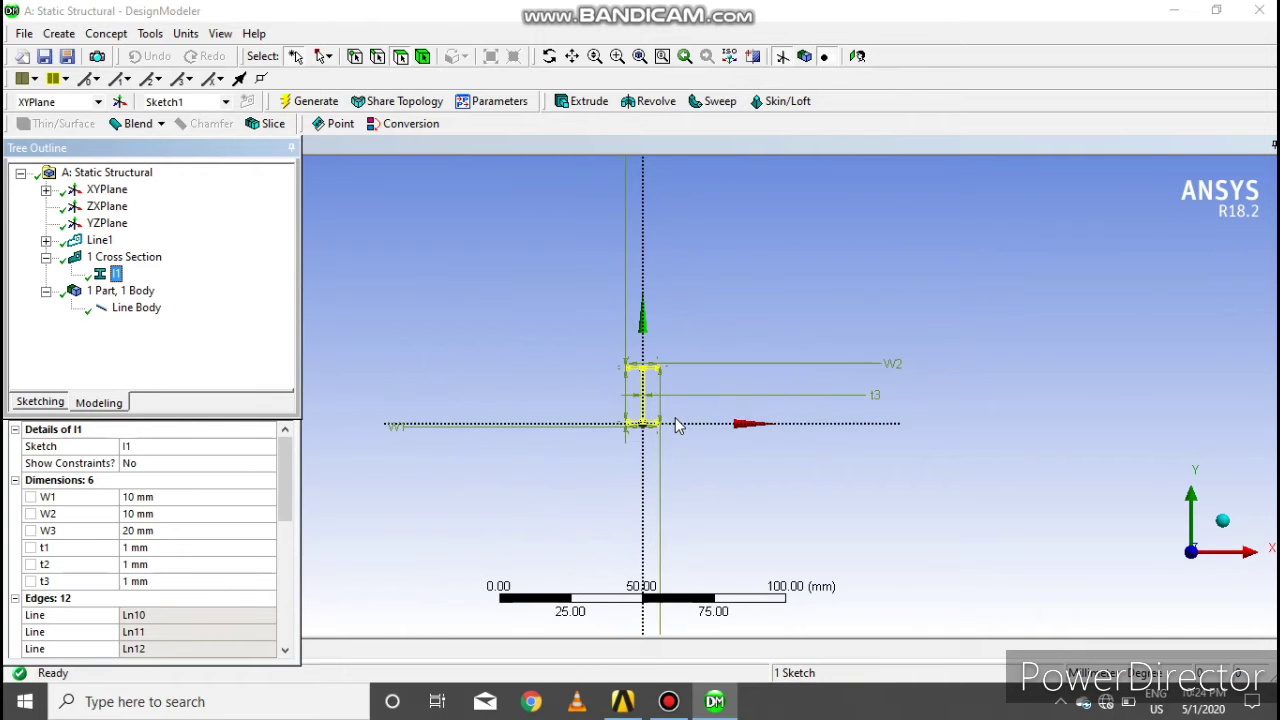
scroll(678, 417, "up", 1)
scroll(681, 416, "up", 1)
middle_click_drag(684, 416, 526, 436)
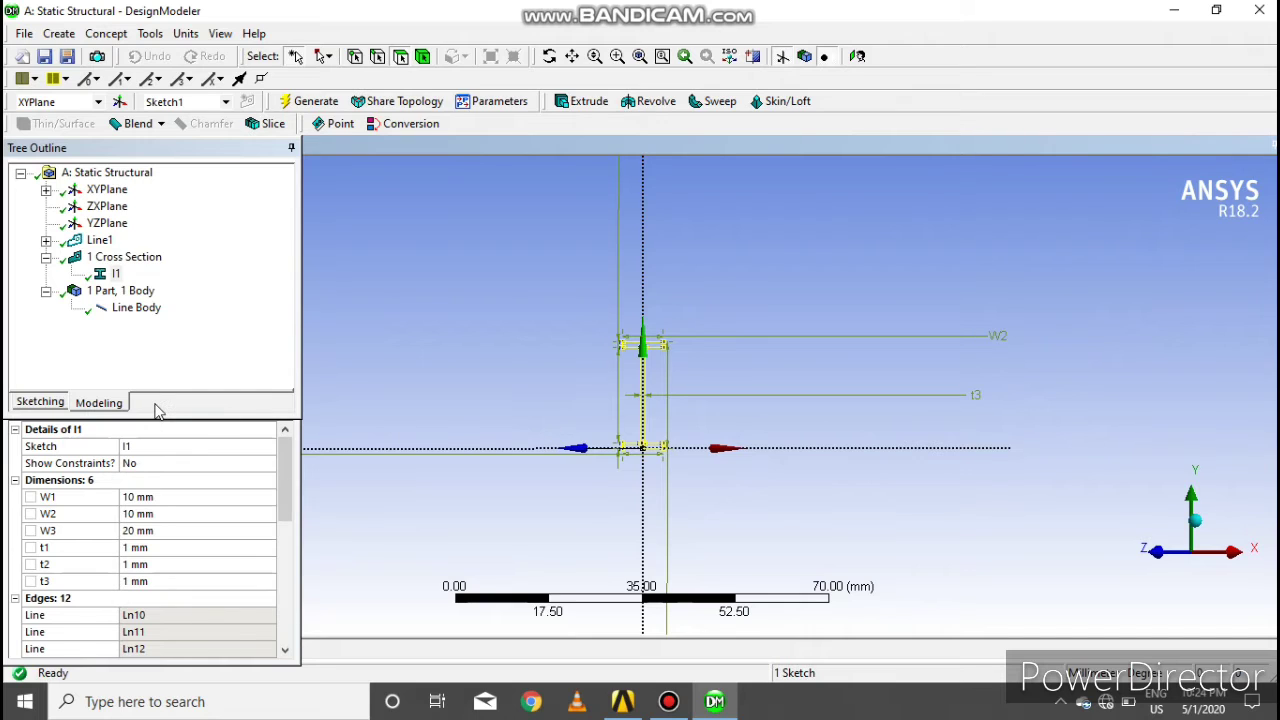
- Review Sketch1 and I1 in the tree, rotating the section in 3D, then collapse the groups
left_click(45, 241)
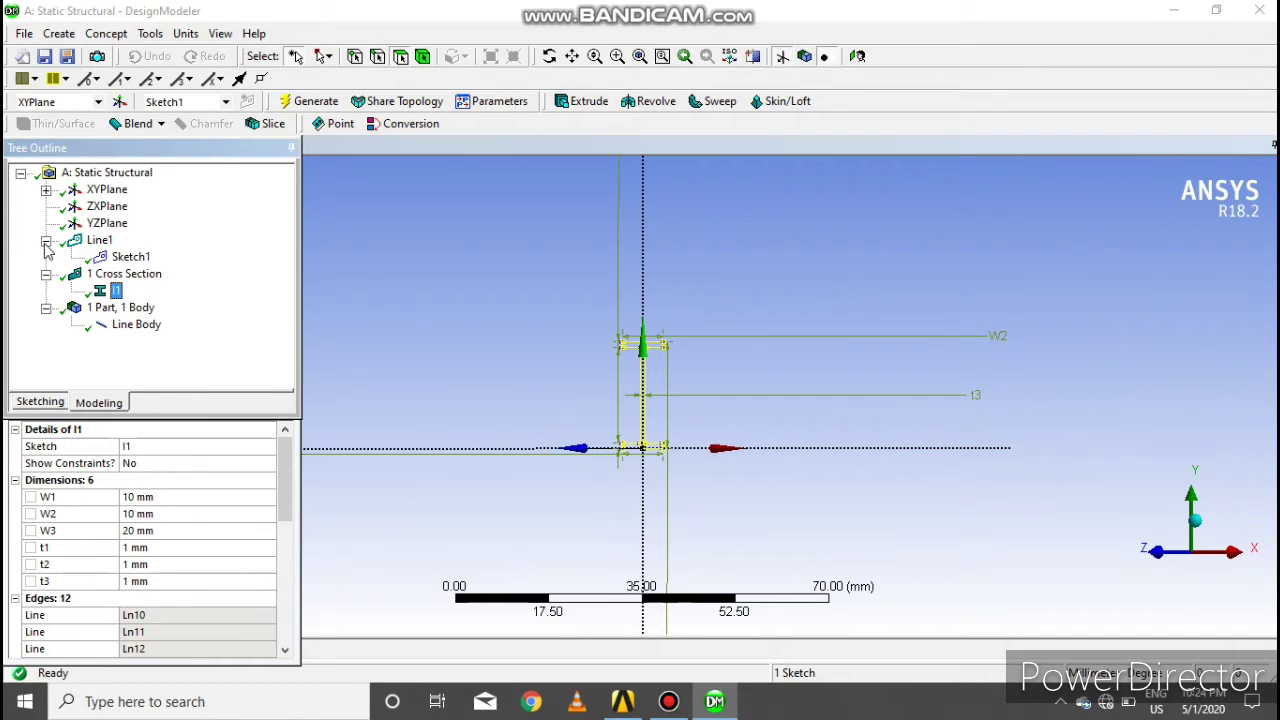
left_click(115, 257)
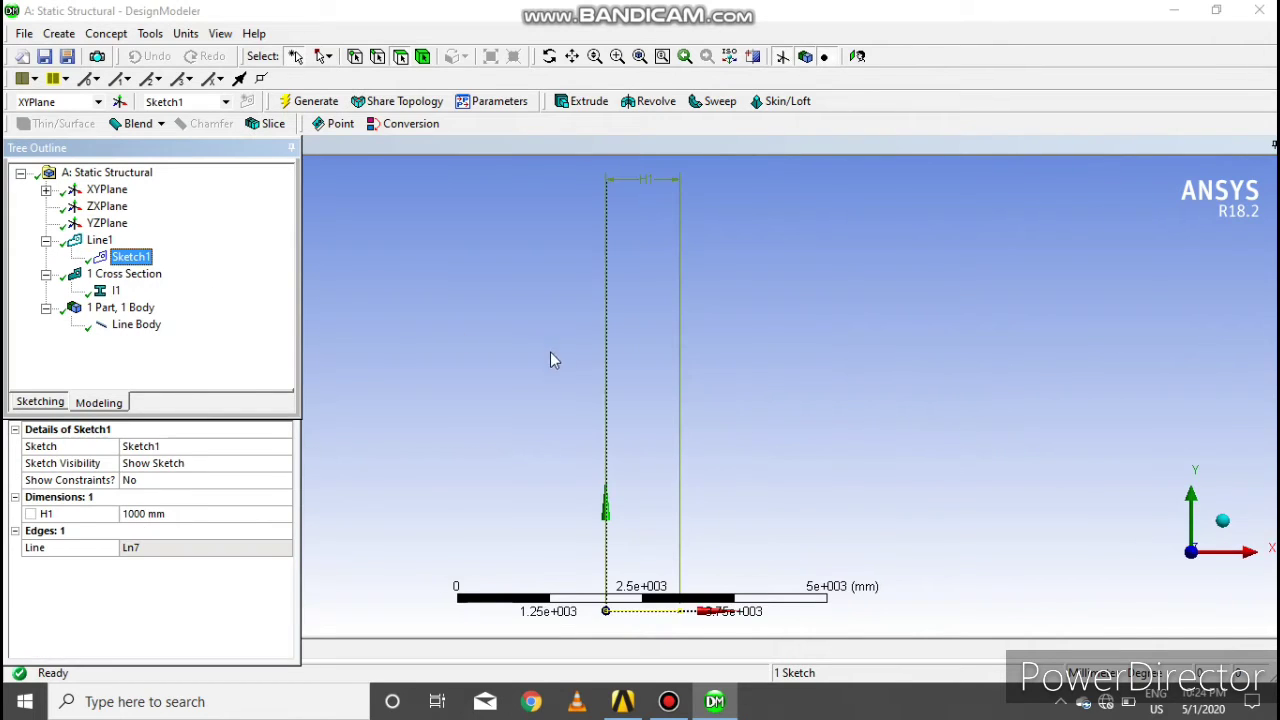
left_click(115, 290)
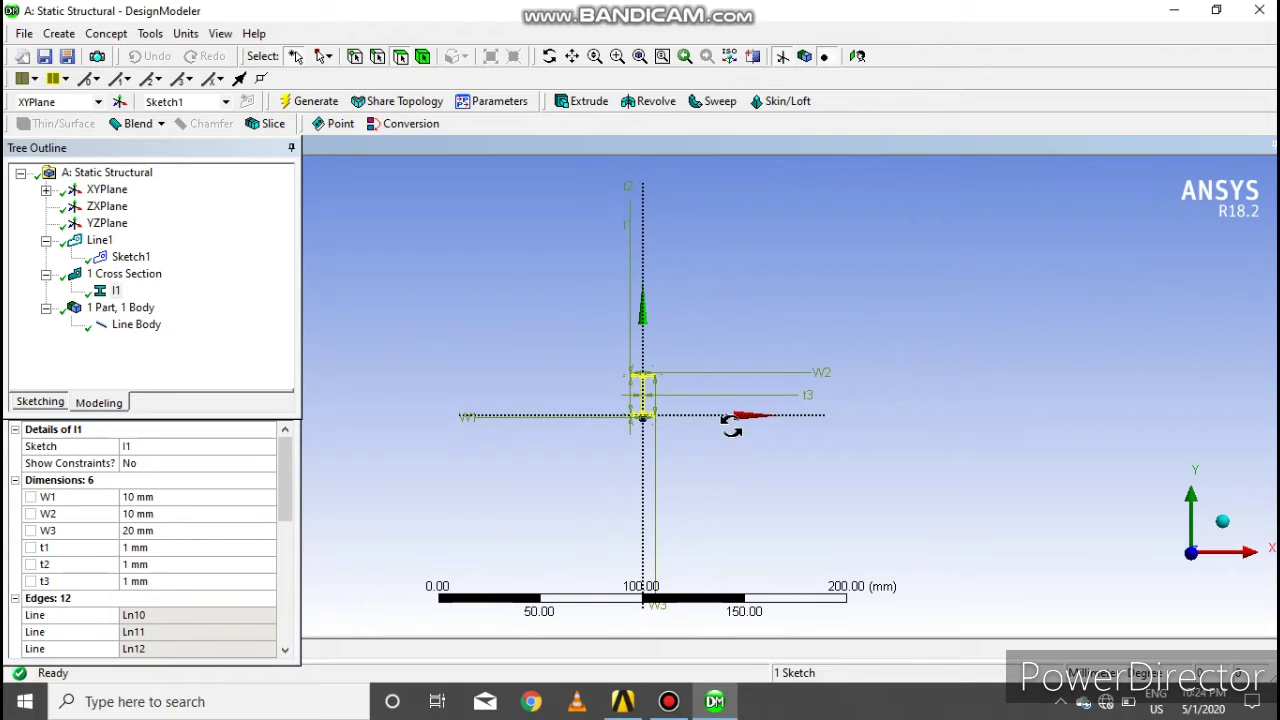
mouse_move(728, 430)
middle_mouse_down()
mouse_move(613, 428)
mouse_move(871, 420)
mouse_move(913, 444)
middle_mouse_up()
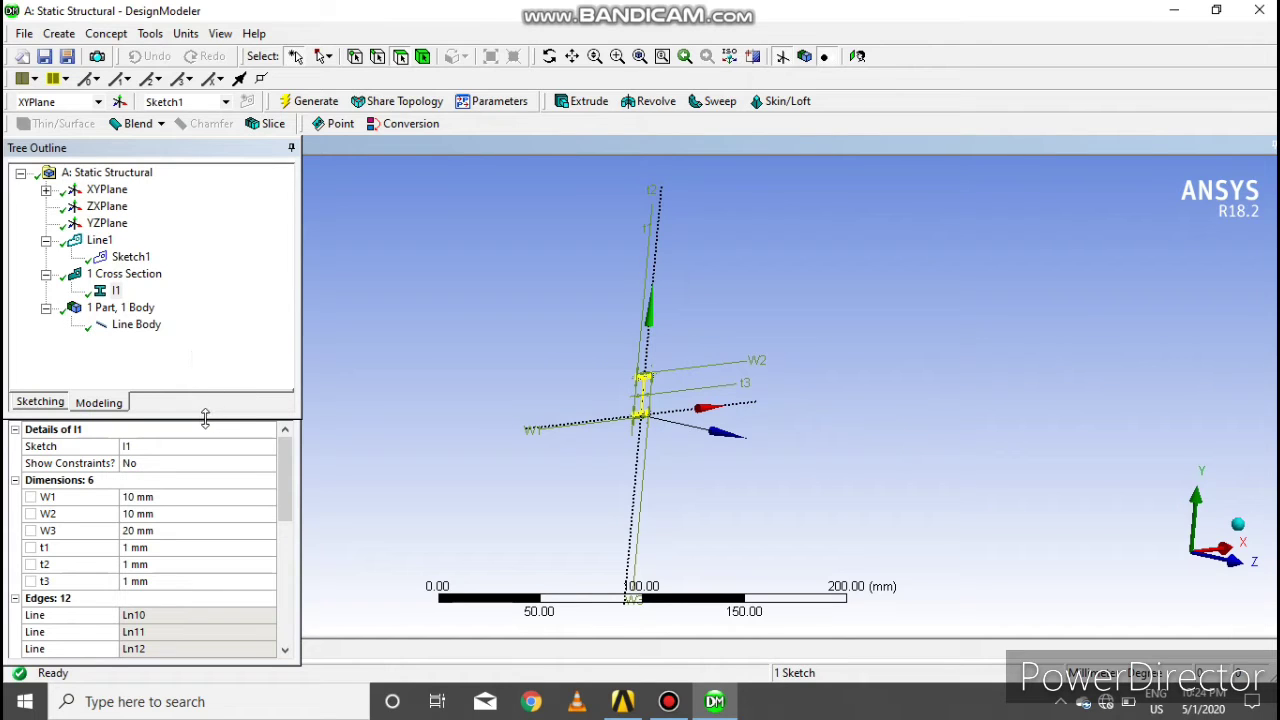
left_click(46, 308)
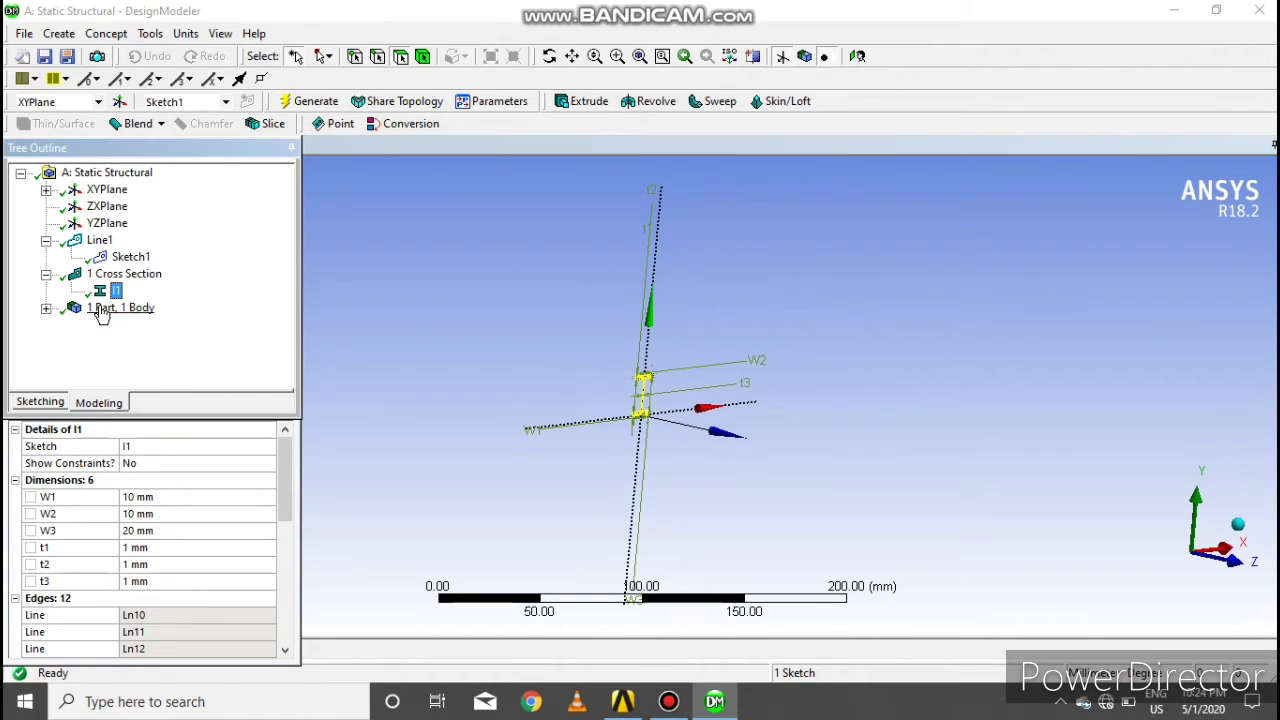
left_click(46, 275)
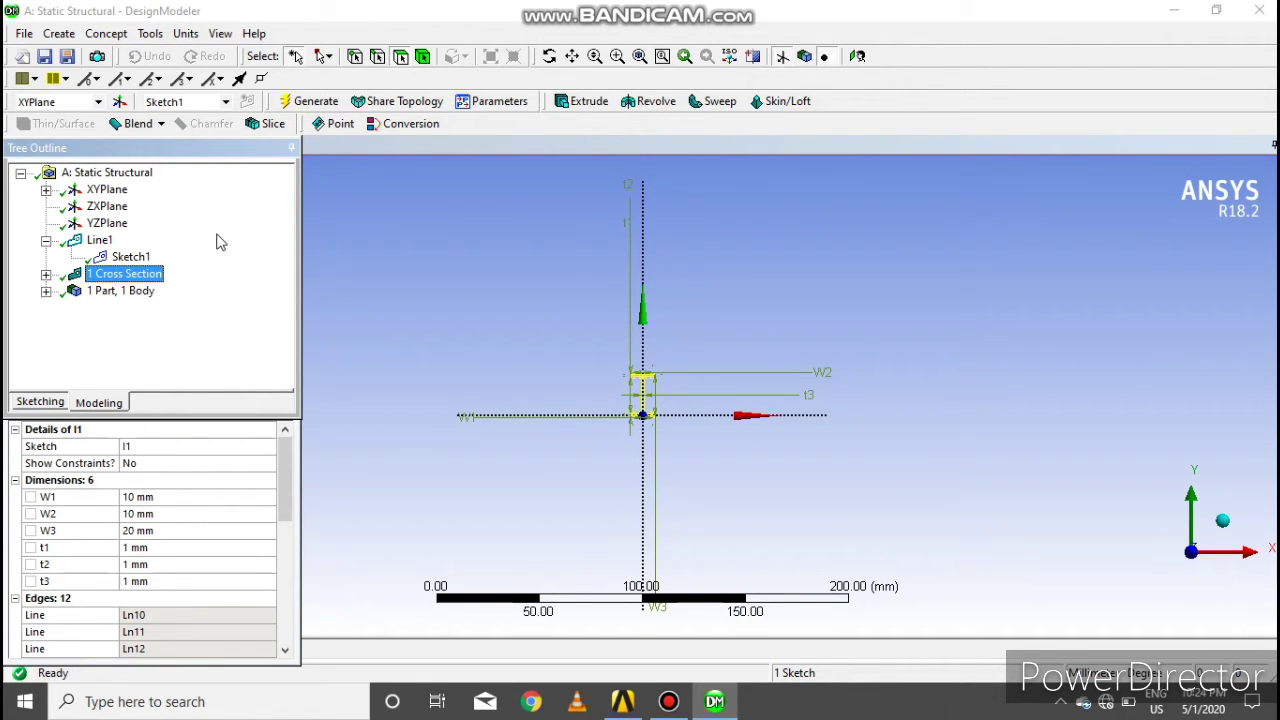
scroll(711, 398, "up", 3)
scroll(720, 398, "up", 2)
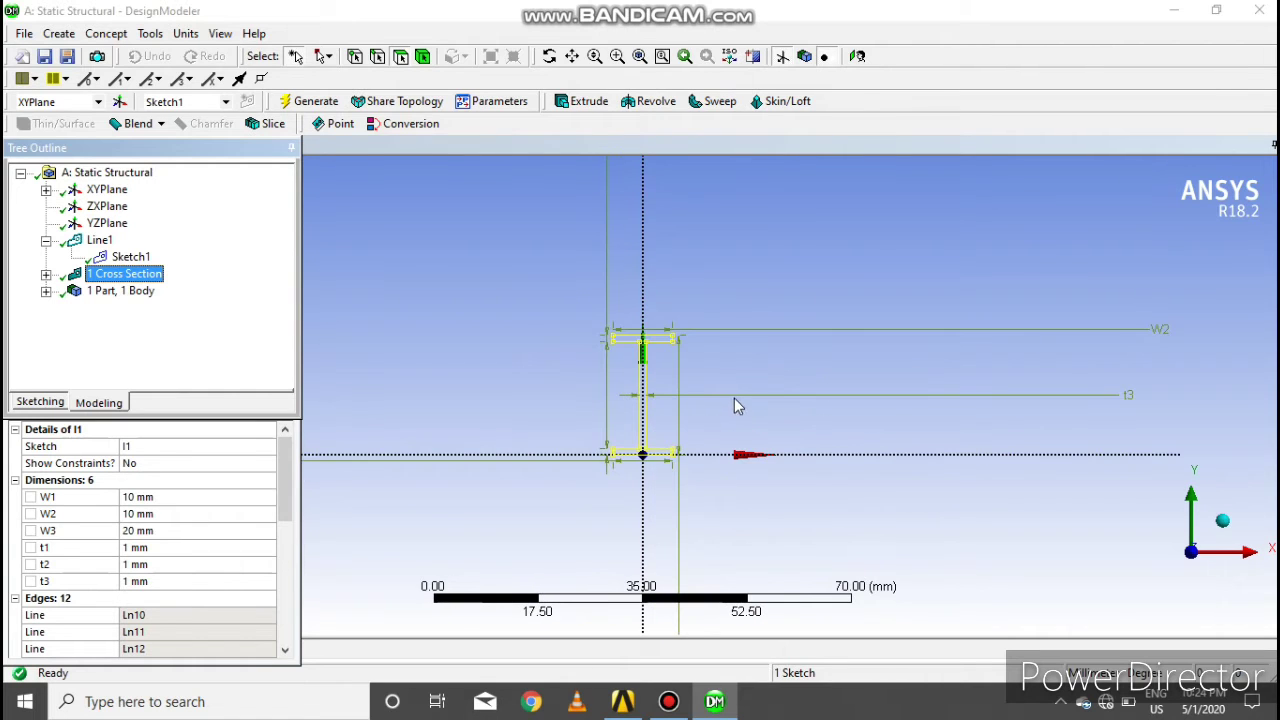
mouse_move(718, 402)
left_mouse_down()
mouse_move(594, 414)
mouse_move(975, 433)
mouse_move(957, 446)
mouse_move(931, 431)
mouse_move(720, 423)
mouse_move(902, 441)
mouse_move(755, 428)
left_mouse_up()
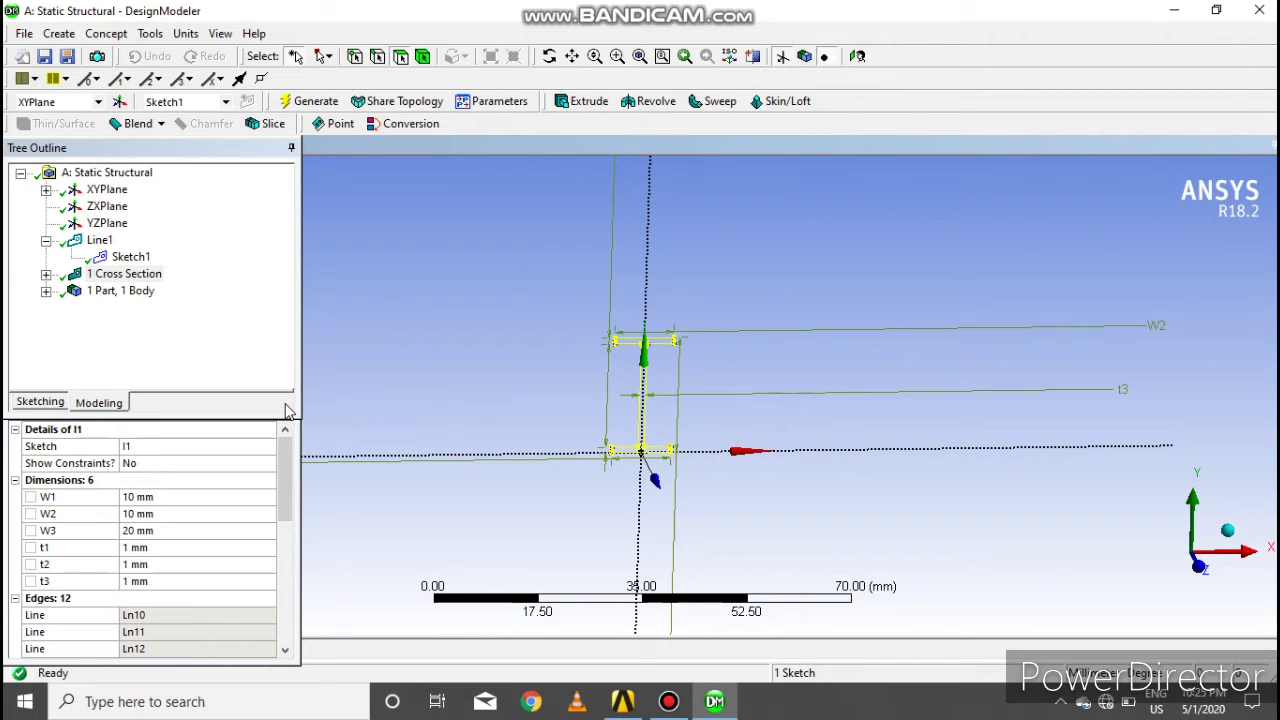
- Return to Workbench and open the Static Structural Model in ANSYS Mechanical
left_click(622, 701)
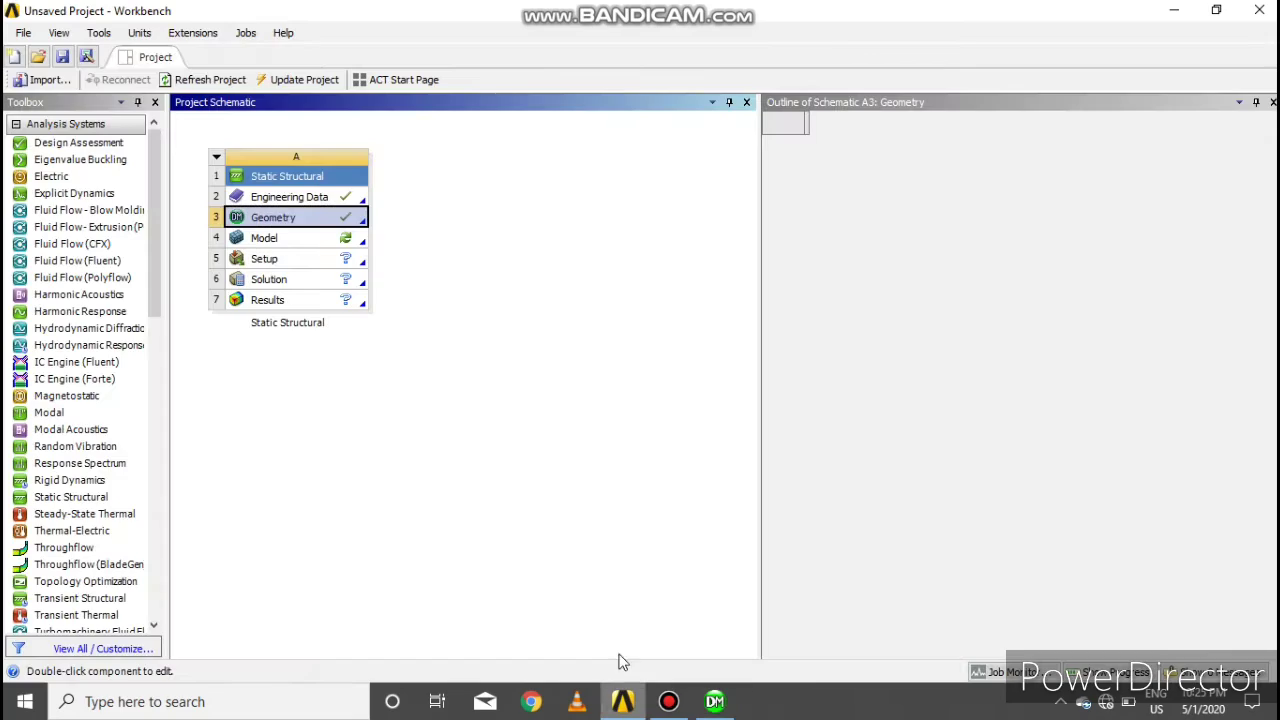
double_click(321, 246)
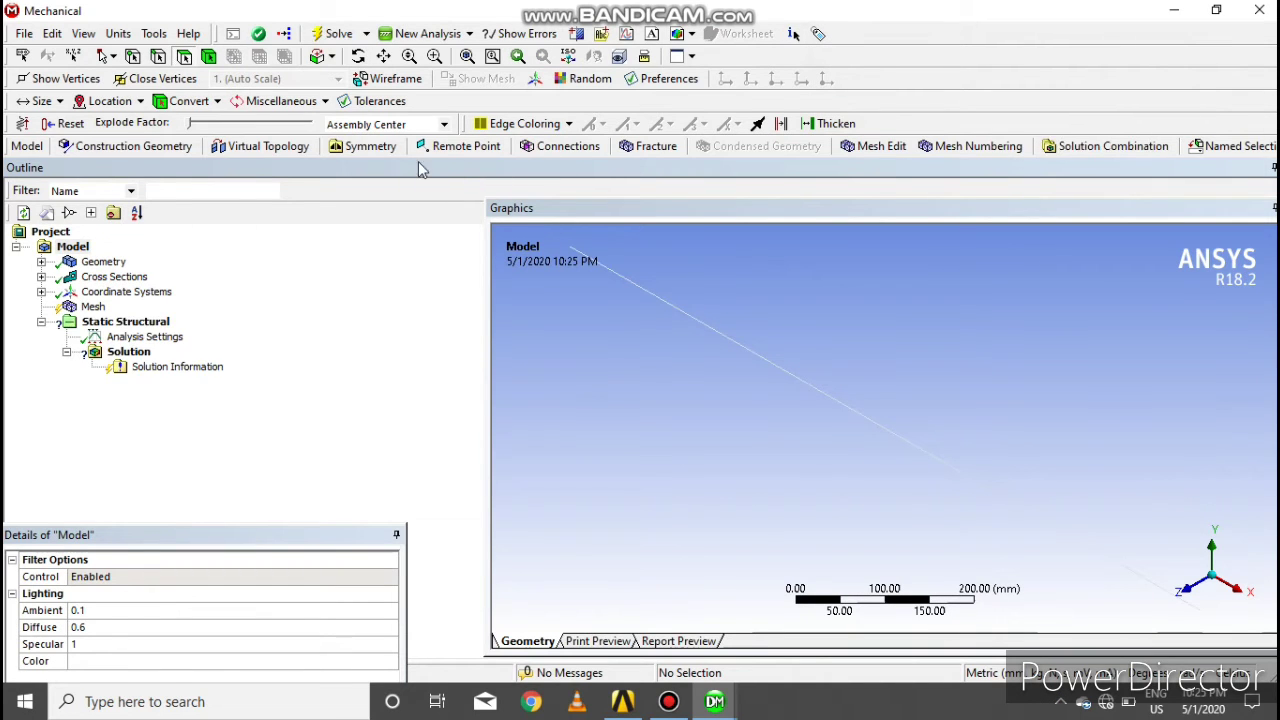
- Set edge colouring to black and orbit the beam to view it from another angle
left_click(556, 124)
left_click(558, 226)
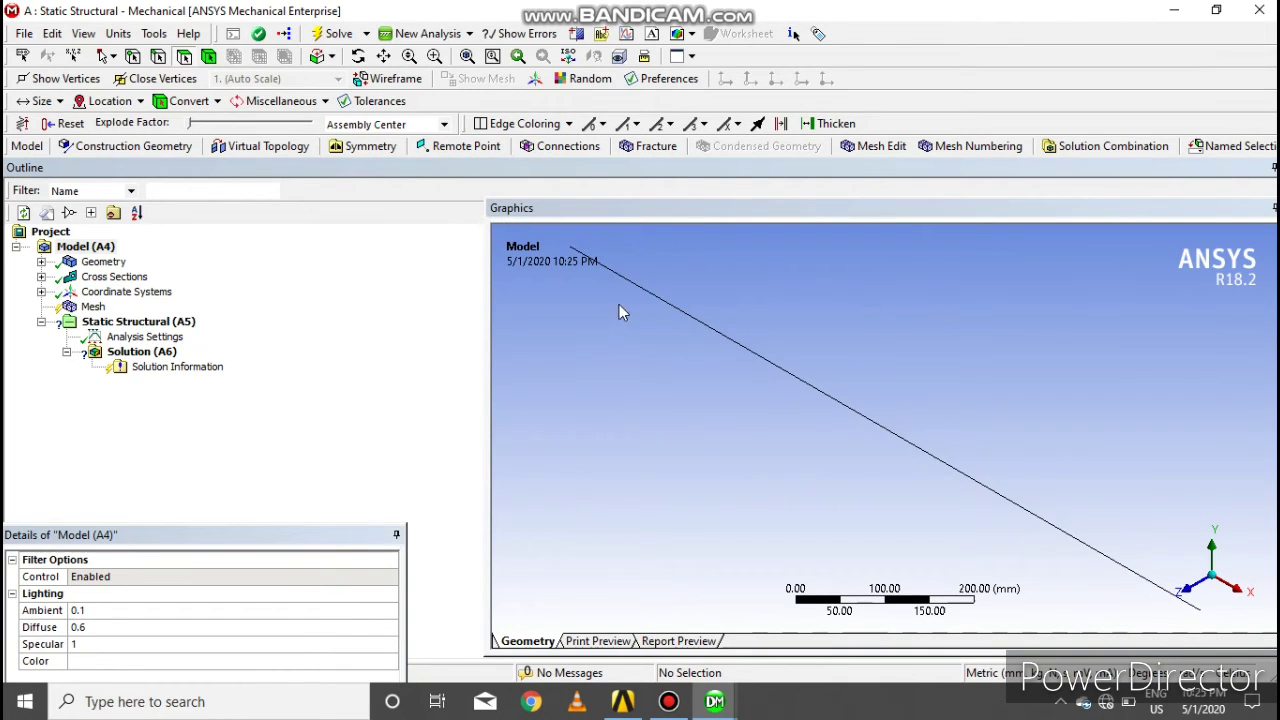
scroll(624, 304, "down", 2)
scroll(640, 308, "up", 3)
scroll(658, 318, "down", 2)
scroll(658, 318, "down", 1)
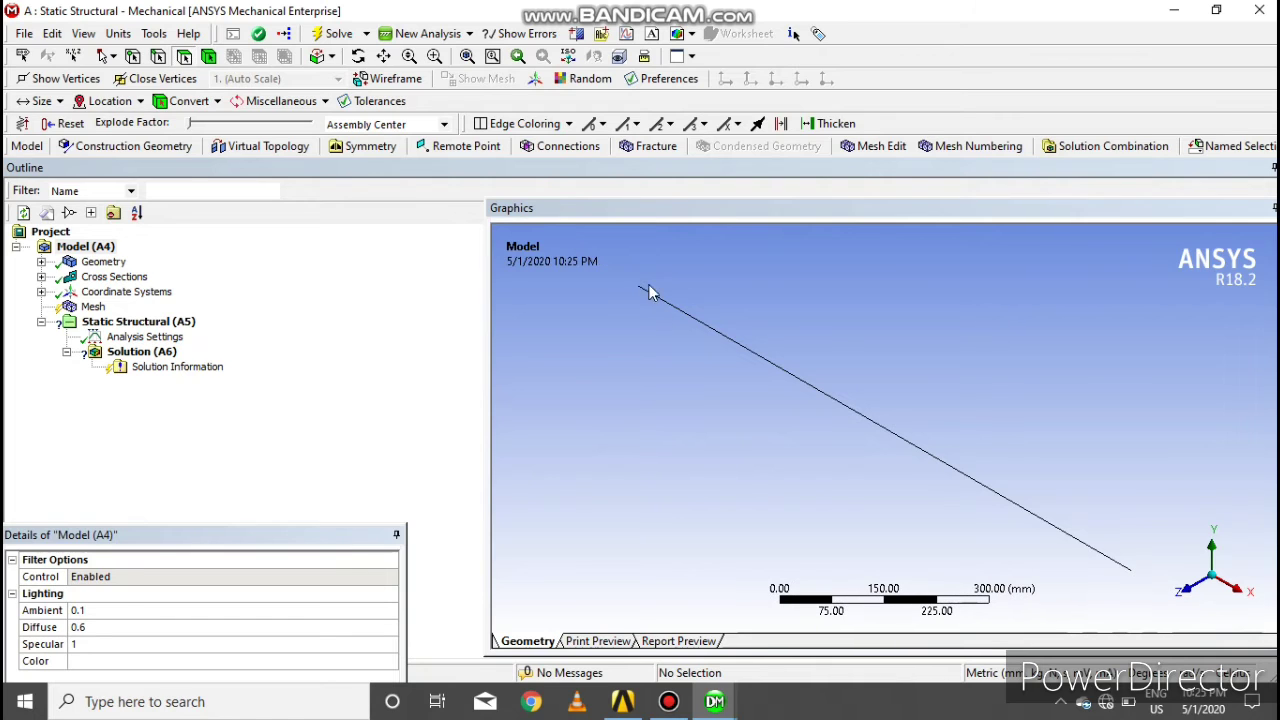
mouse_move(686, 305)
middle_mouse_down()
mouse_move(720, 377)
mouse_move(663, 462)
mouse_move(600, 410)
middle_mouse_up()
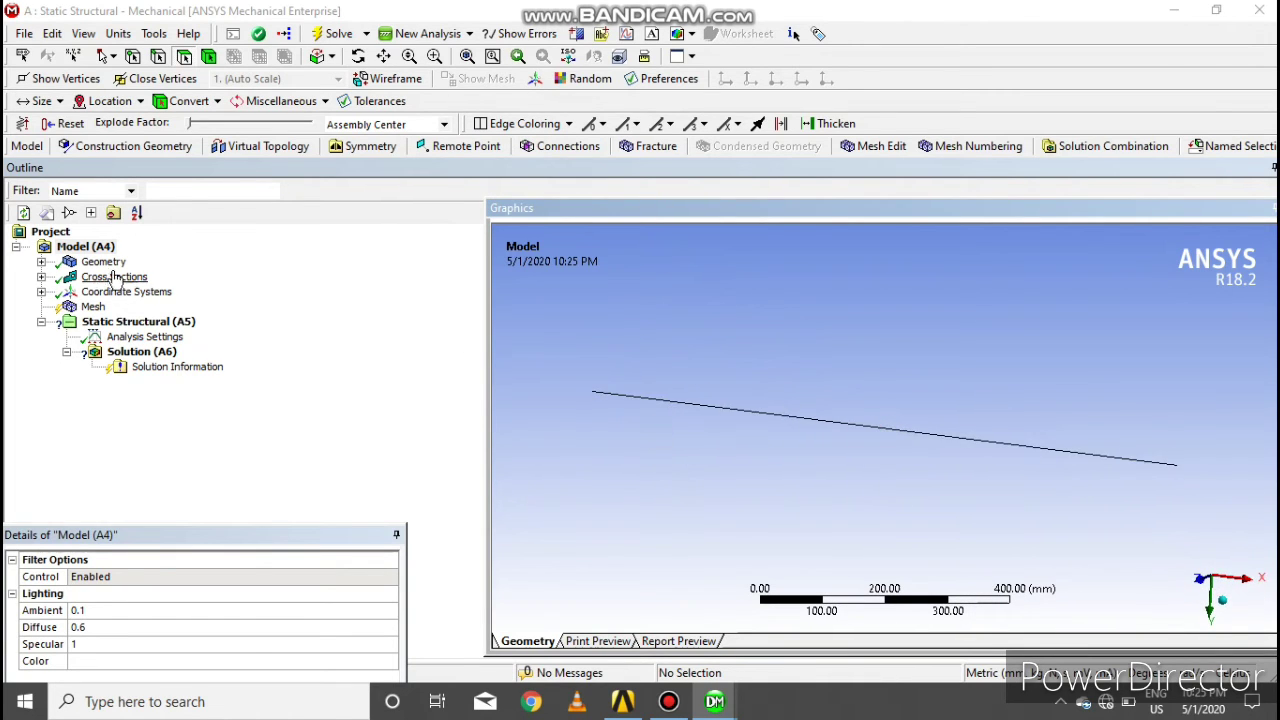
- Expand Coordinate Systems and Cross Sections and select I1 to check its 10/10/20 mm widths
left_click(41, 291)
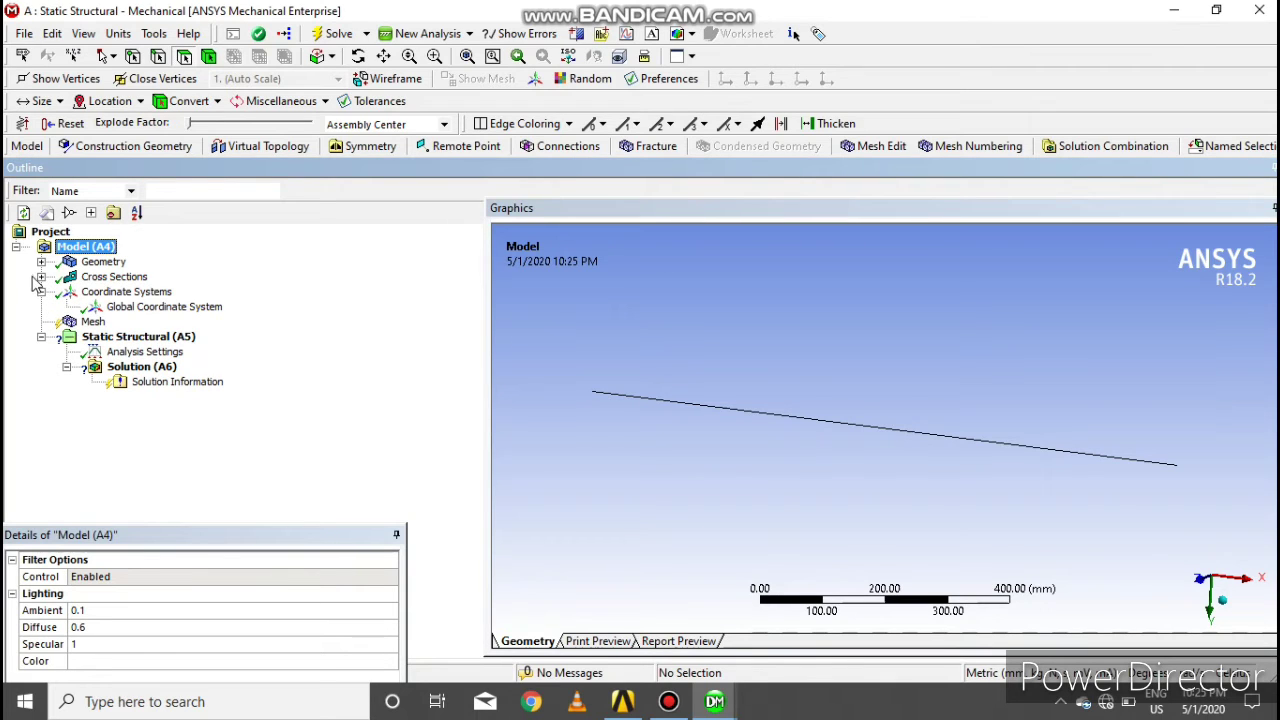
left_click(41, 277)
left_click(111, 291)
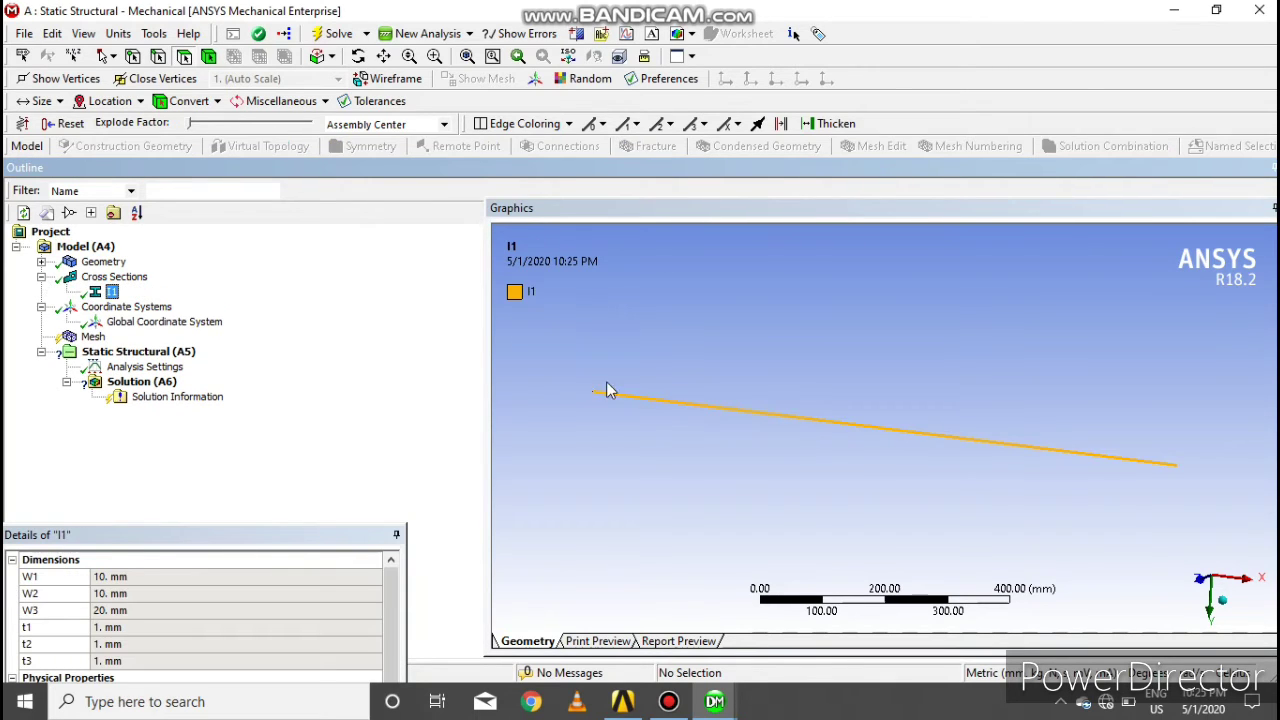
scroll(672, 408, "up", 3)
scroll(672, 408, "down", 2)
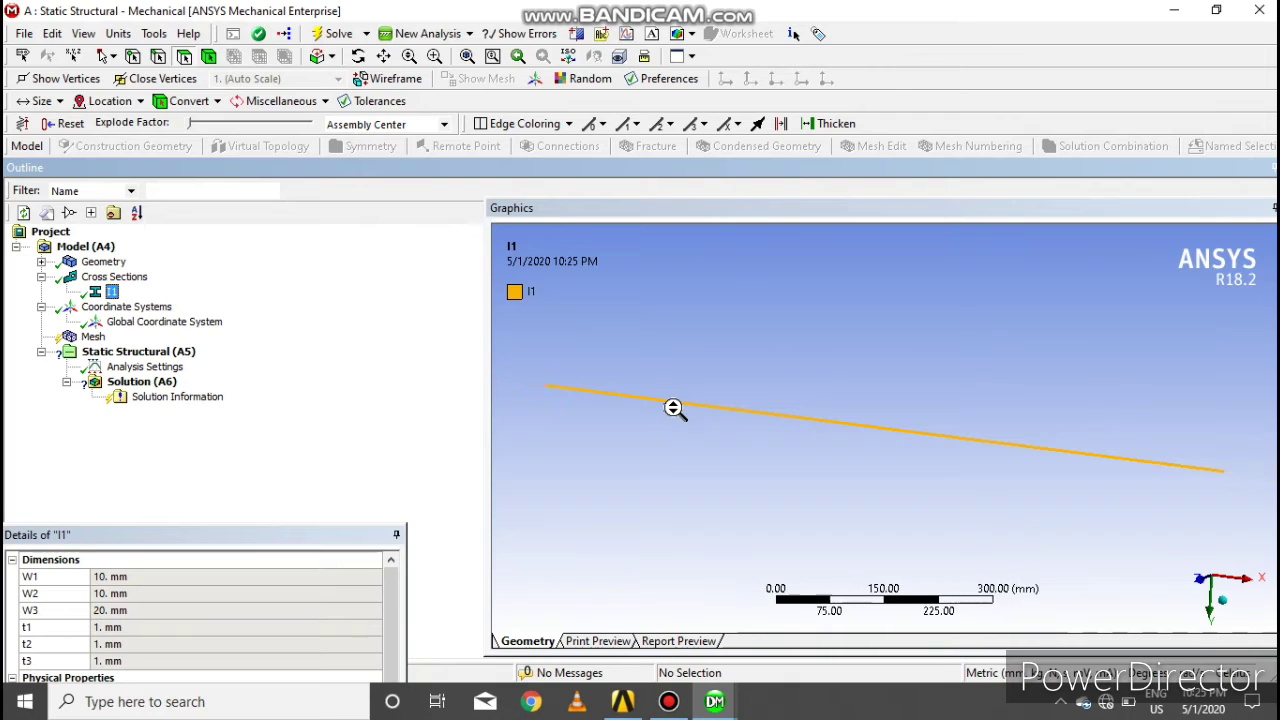
scroll(672, 408, "down", 1)
mouse_move(672, 408)
middle_mouse_down()
mouse_move(708, 420)
mouse_move(560, 428)
mouse_move(694, 428)
middle_mouse_up()
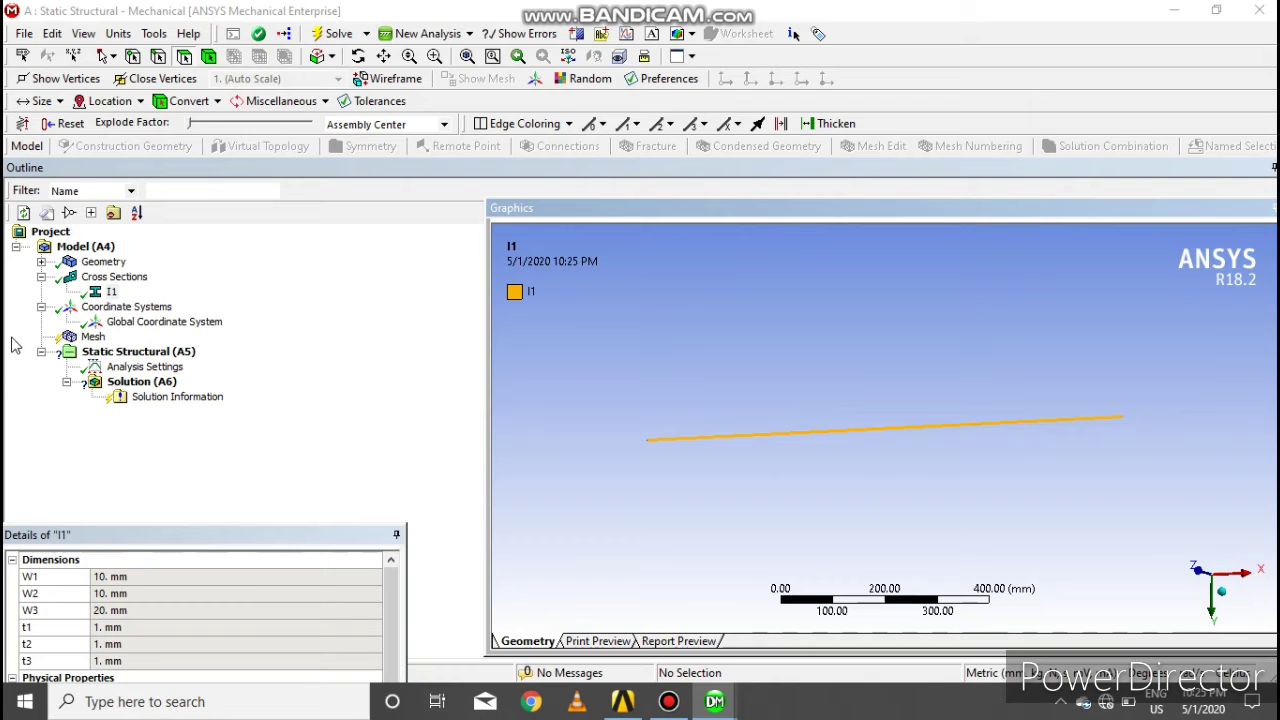
- Generate the beam mesh, then orbit and zoom to inspect its elements before fitting the view
right_click(97, 337)
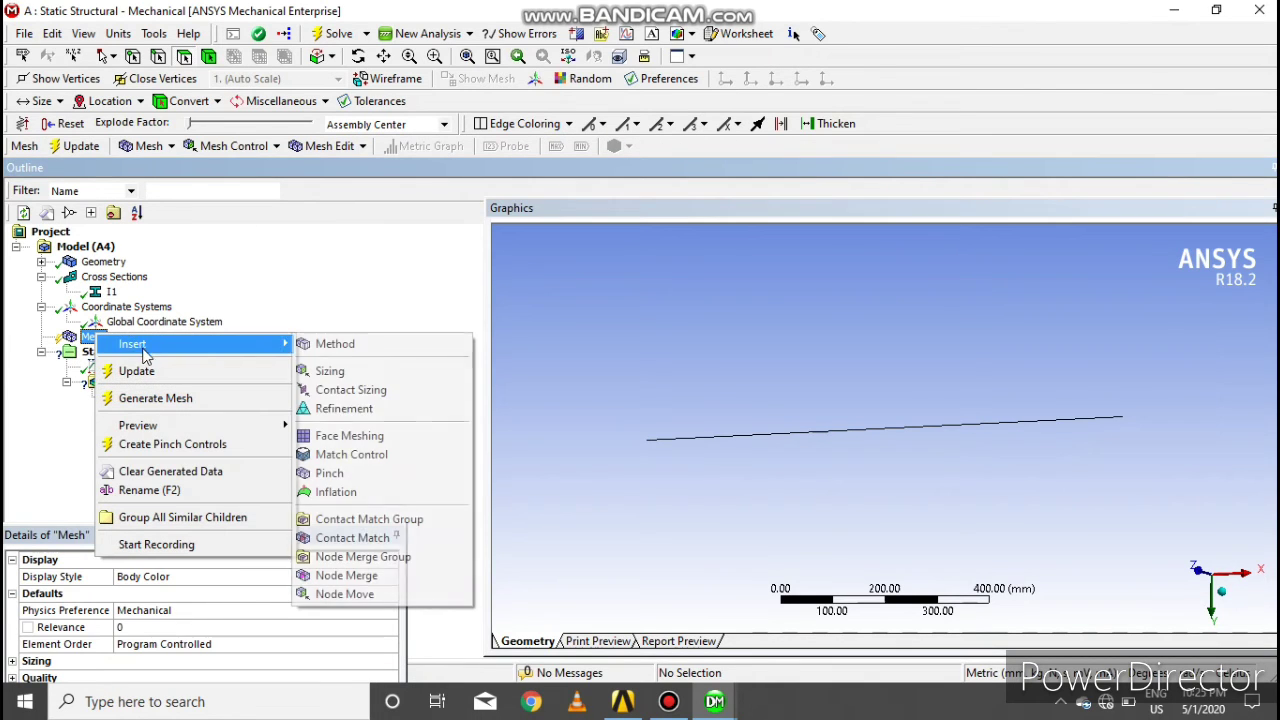
left_click(153, 398)
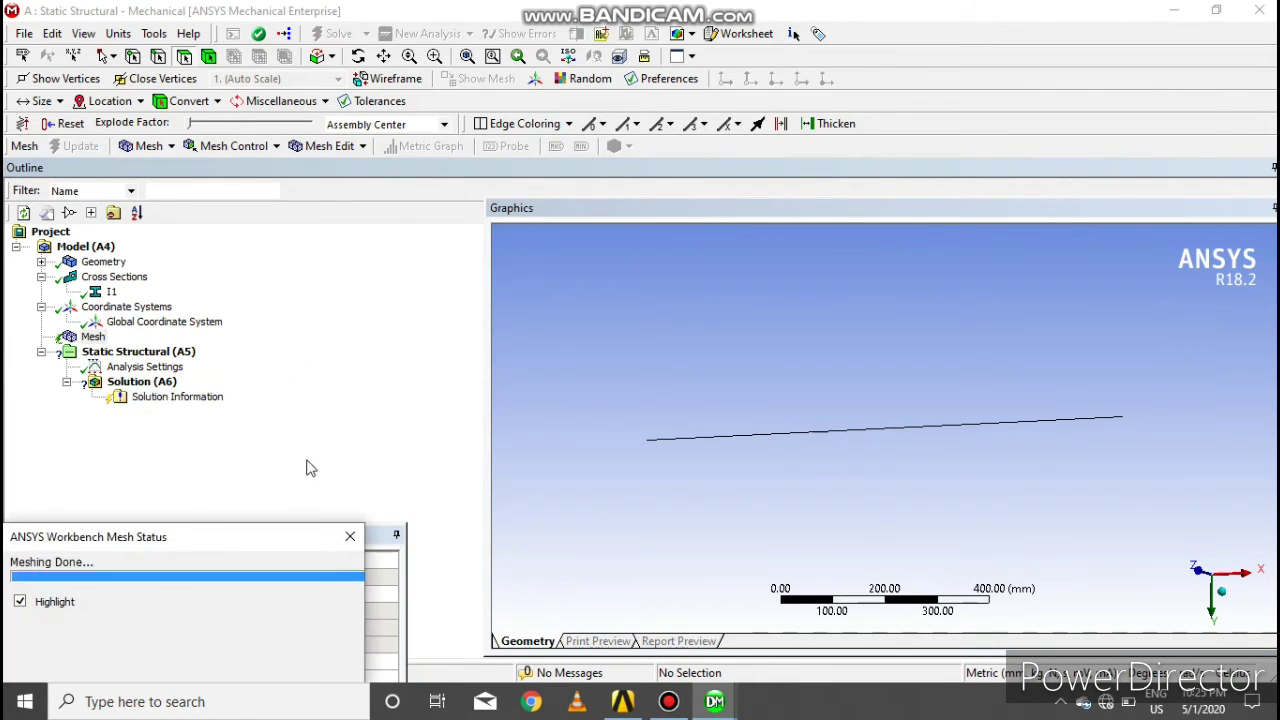
scroll(755, 465, "down", 1)
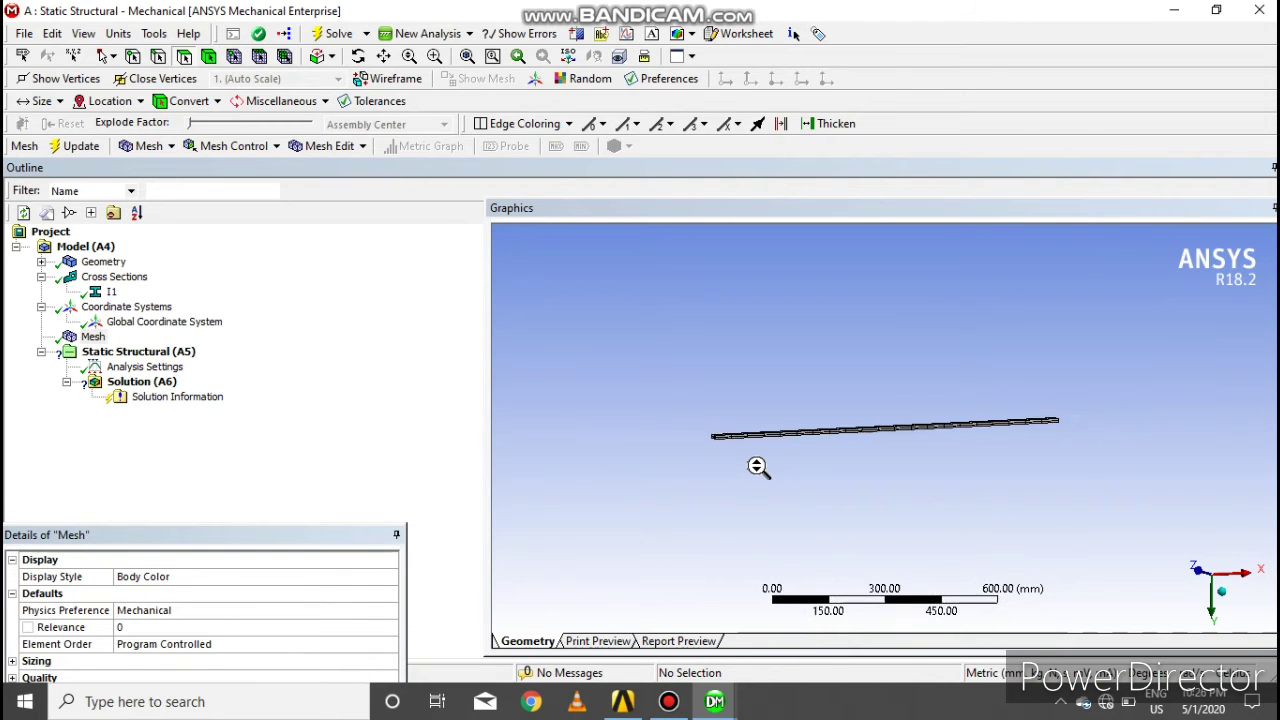
scroll(765, 458, "up", 3)
scroll(716, 410, "up", 3)
mouse_move(716, 410)
middle_mouse_down()
mouse_move(723, 474)
mouse_move(703, 377)
mouse_move(720, 309)
mouse_move(729, 434)
mouse_move(755, 431)
mouse_move(749, 414)
mouse_move(842, 410)
middle_mouse_up()
scroll(874, 495, "up", 5)
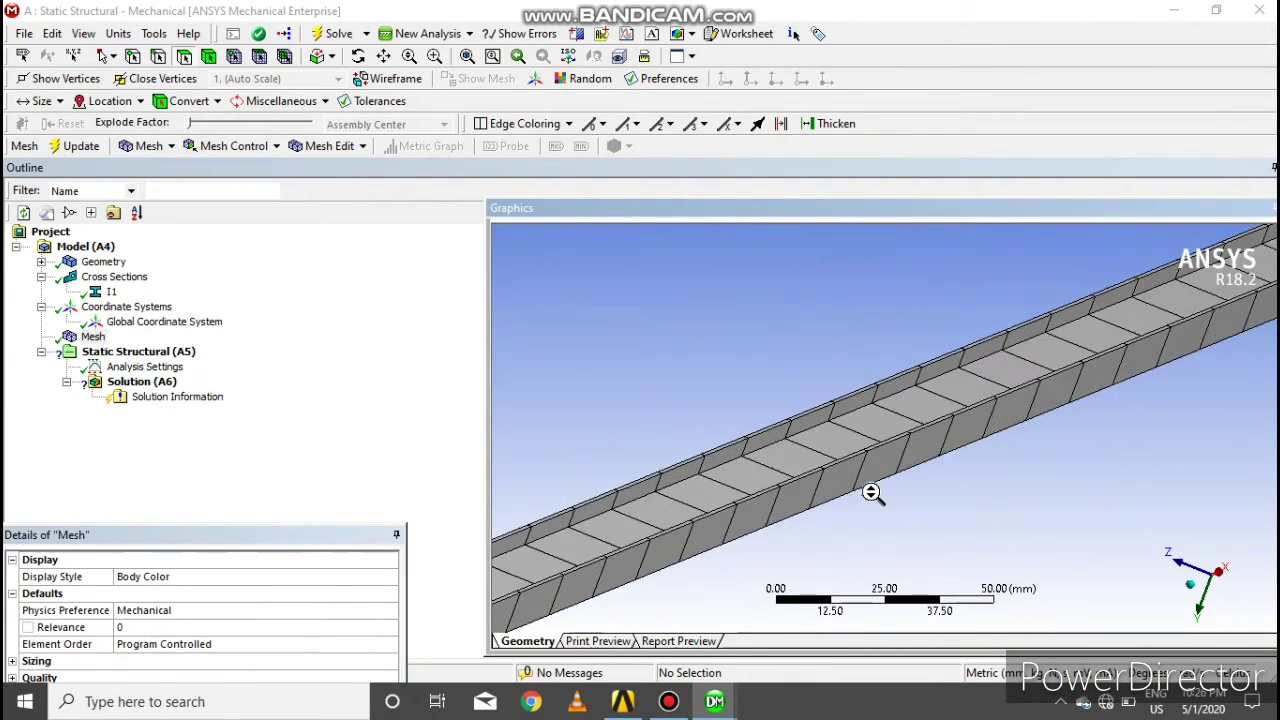
middle_click_drag(874, 491, 846, 491)
key("F7")
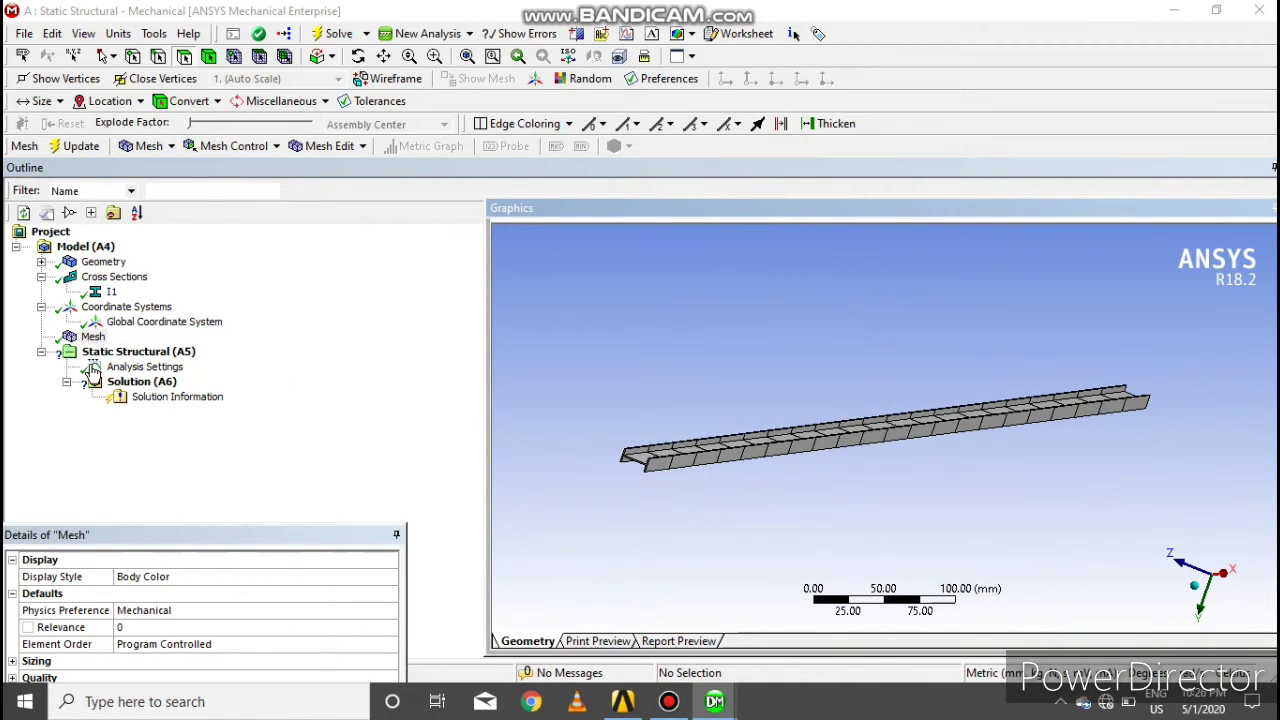
- Add a Fixed Support on the beam's left end vertex at (0, 0, 0)
right_click(142, 353)
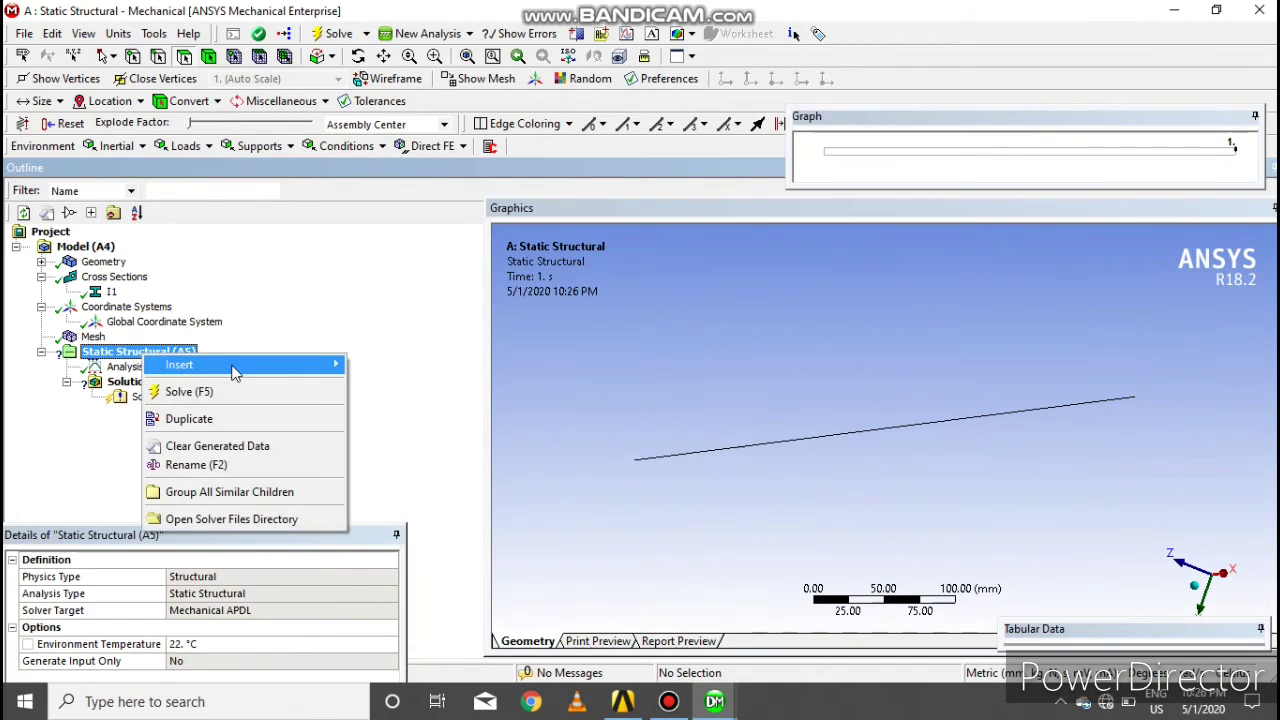
mouse_move(240, 364)
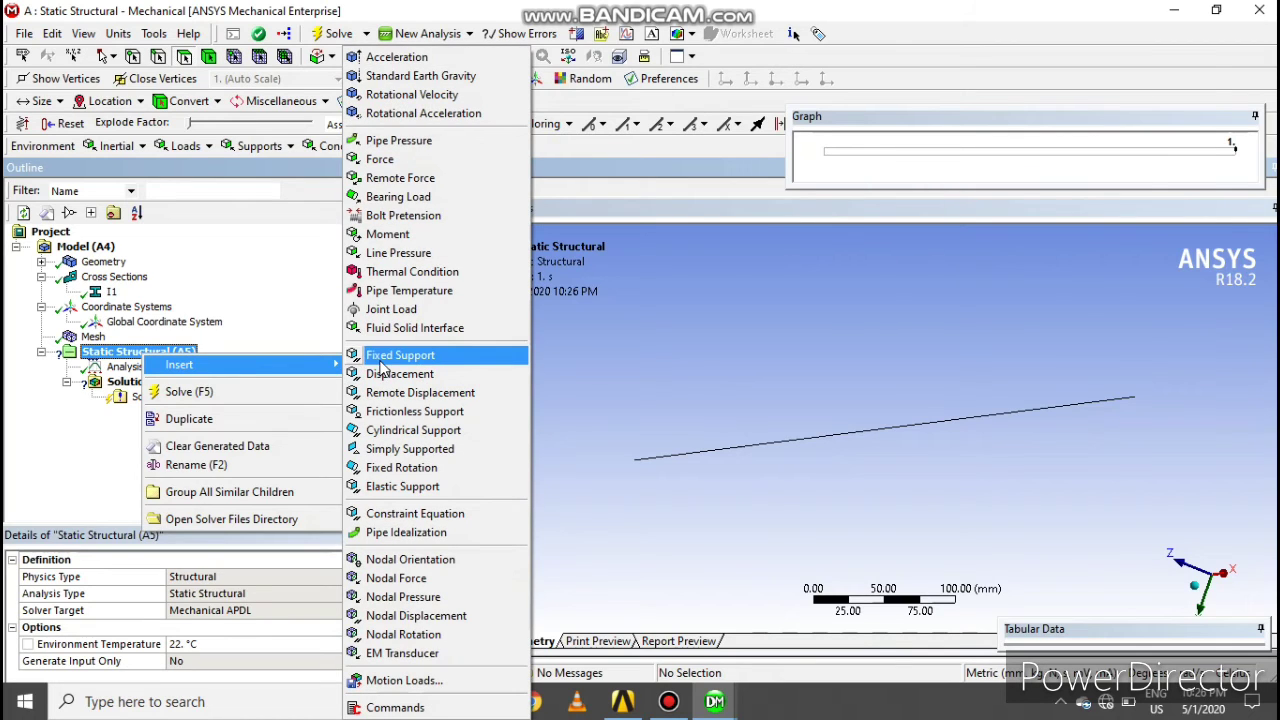
left_click(381, 369)
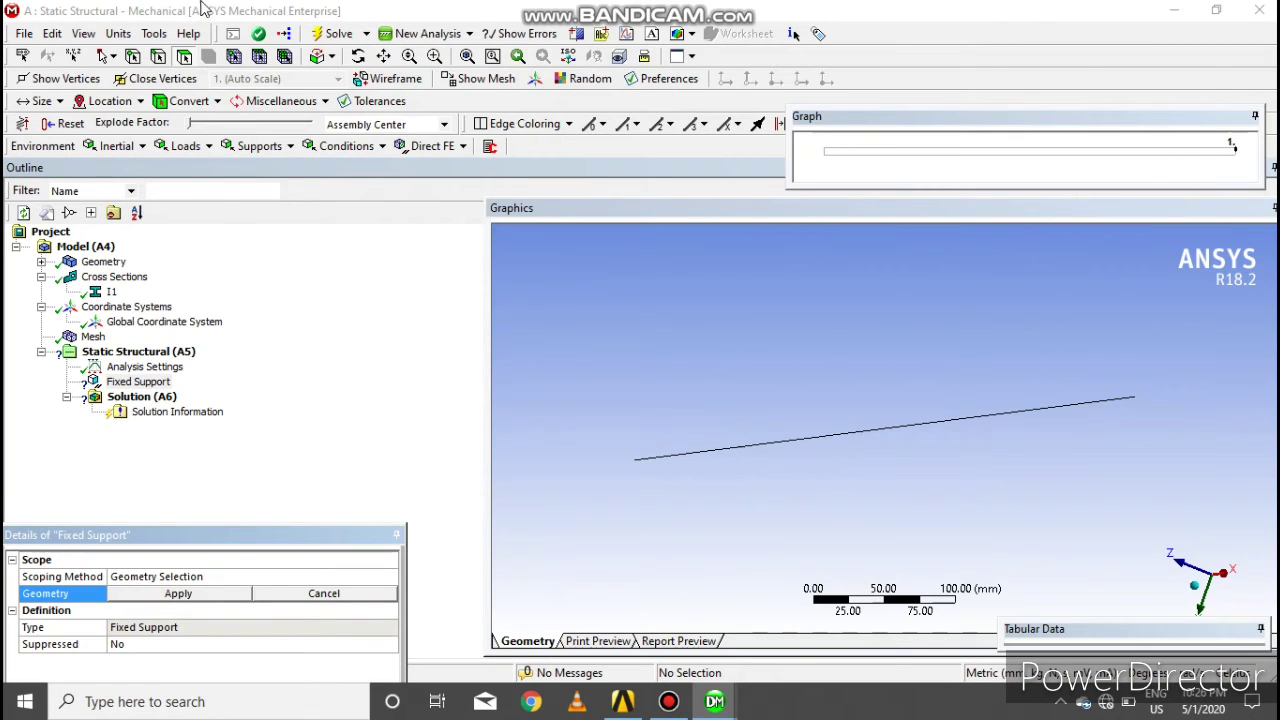
left_click(633, 461)
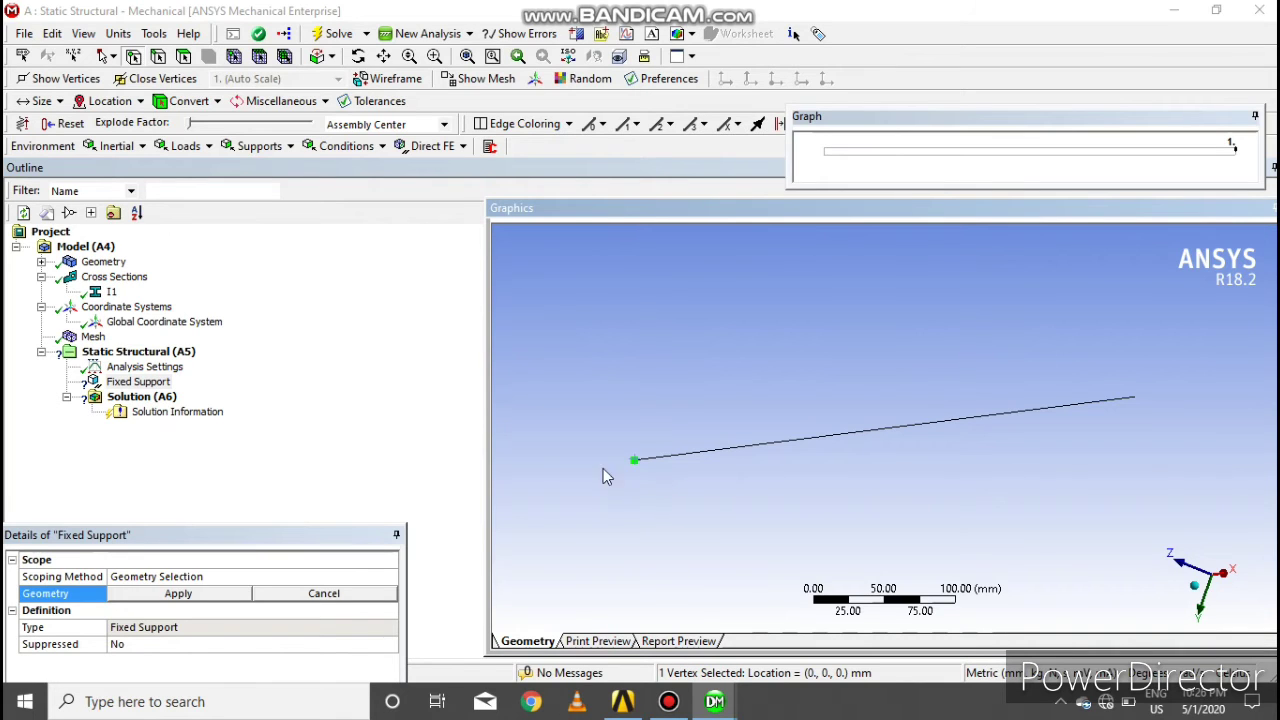
left_click(174, 594)
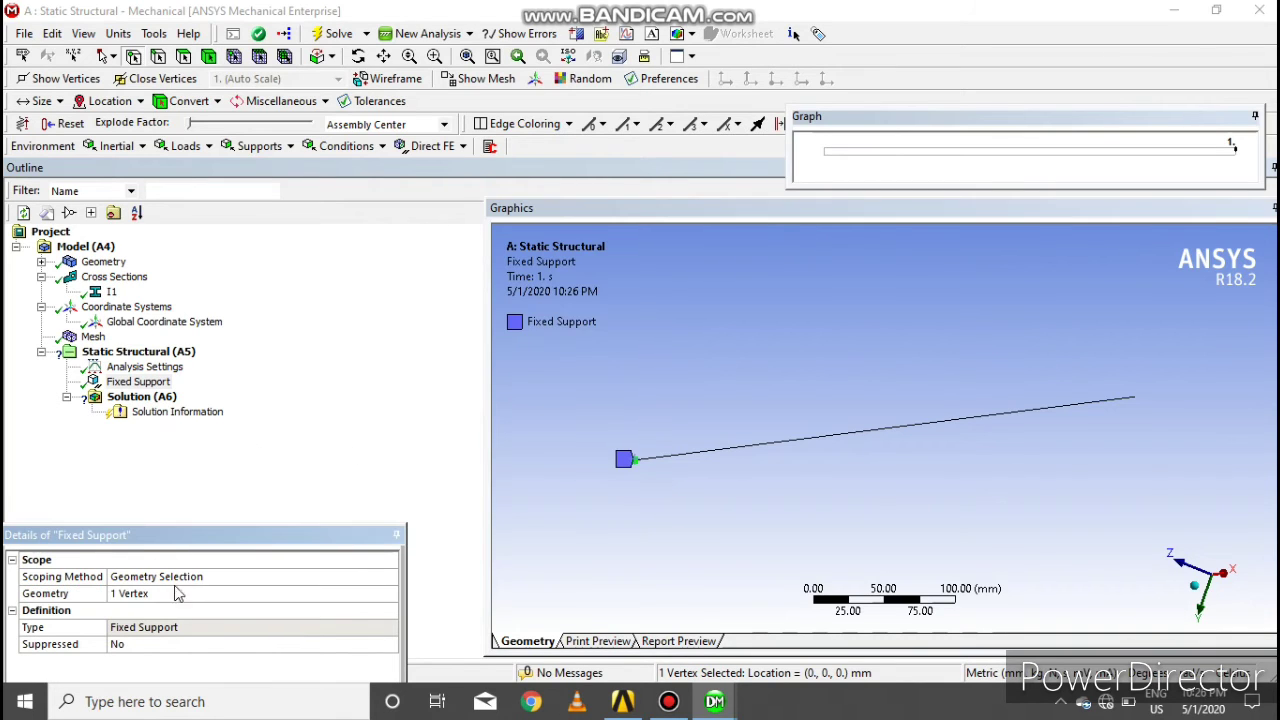
- Insert a Force load applied to the beam's right end vertex
right_click(156, 358)
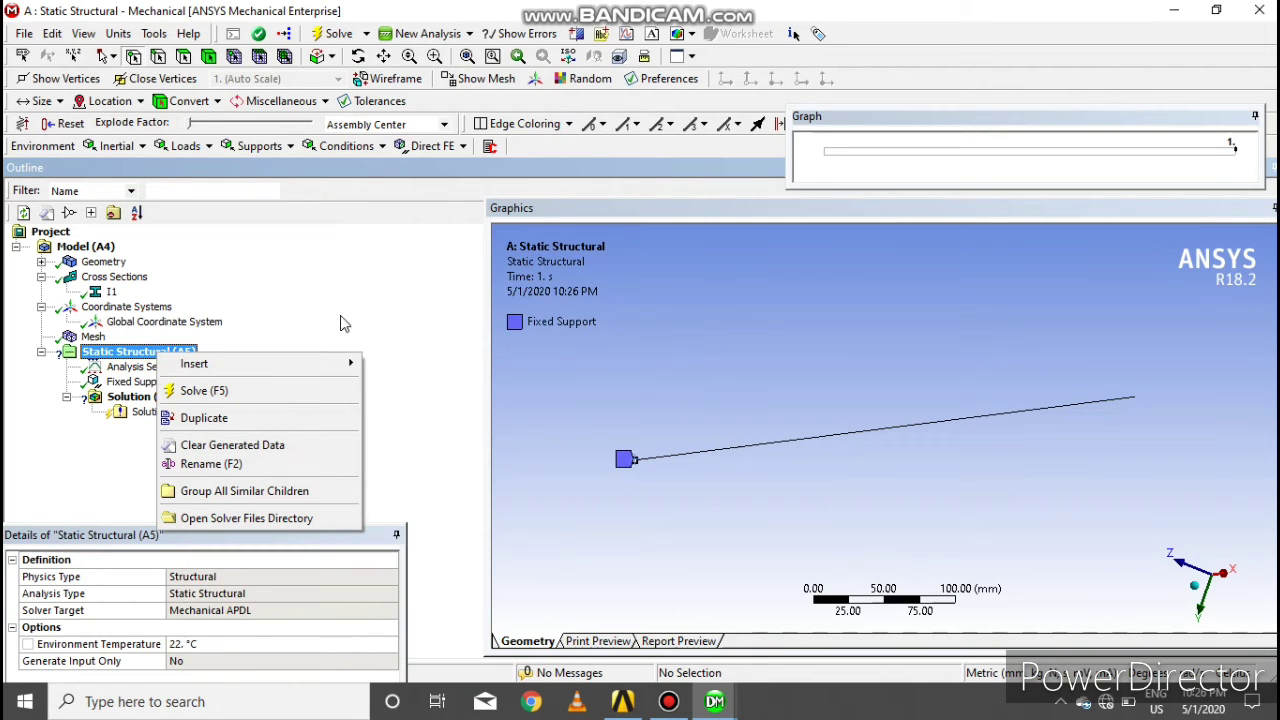
mouse_move(256, 363)
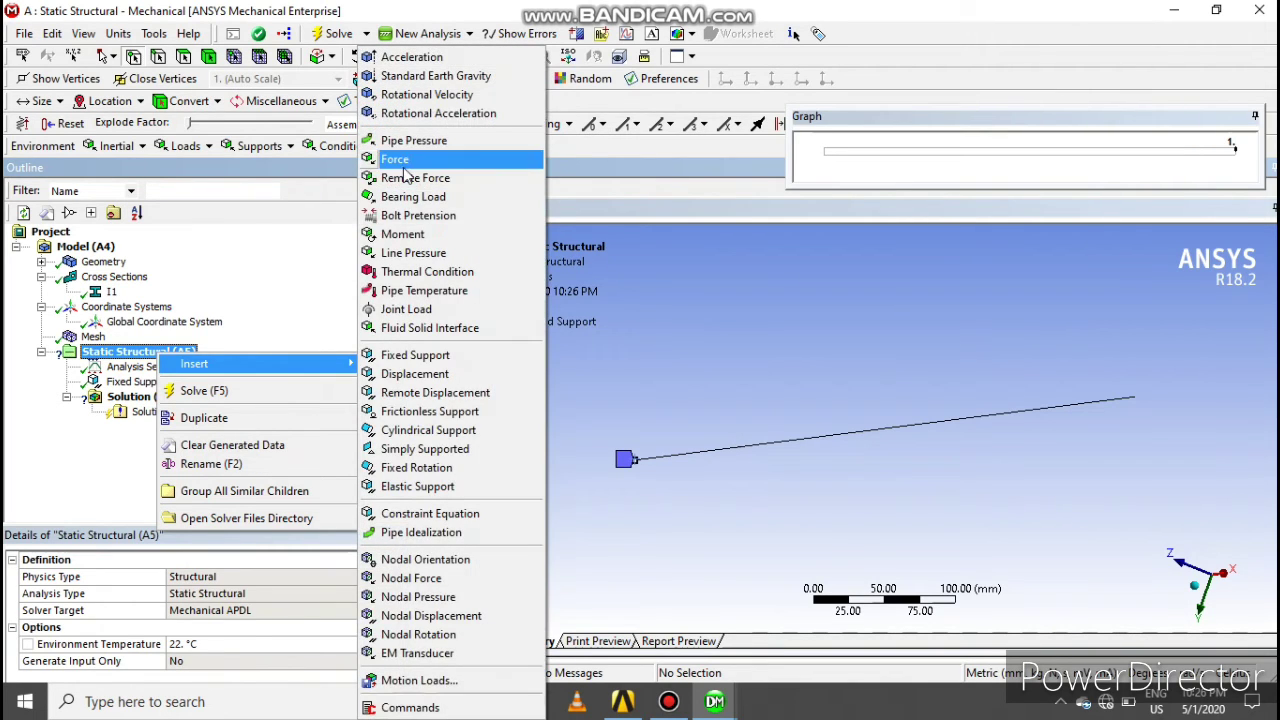
left_click(405, 162)
left_click(1142, 396)
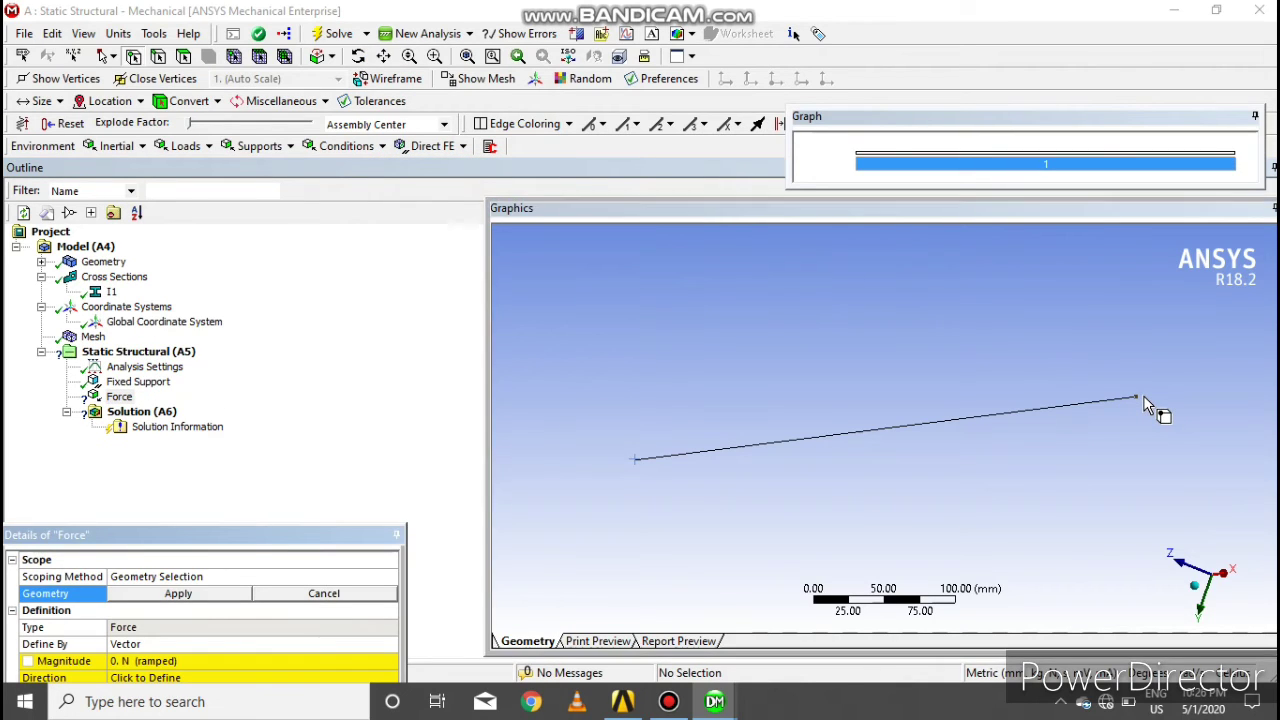
left_click(178, 594)
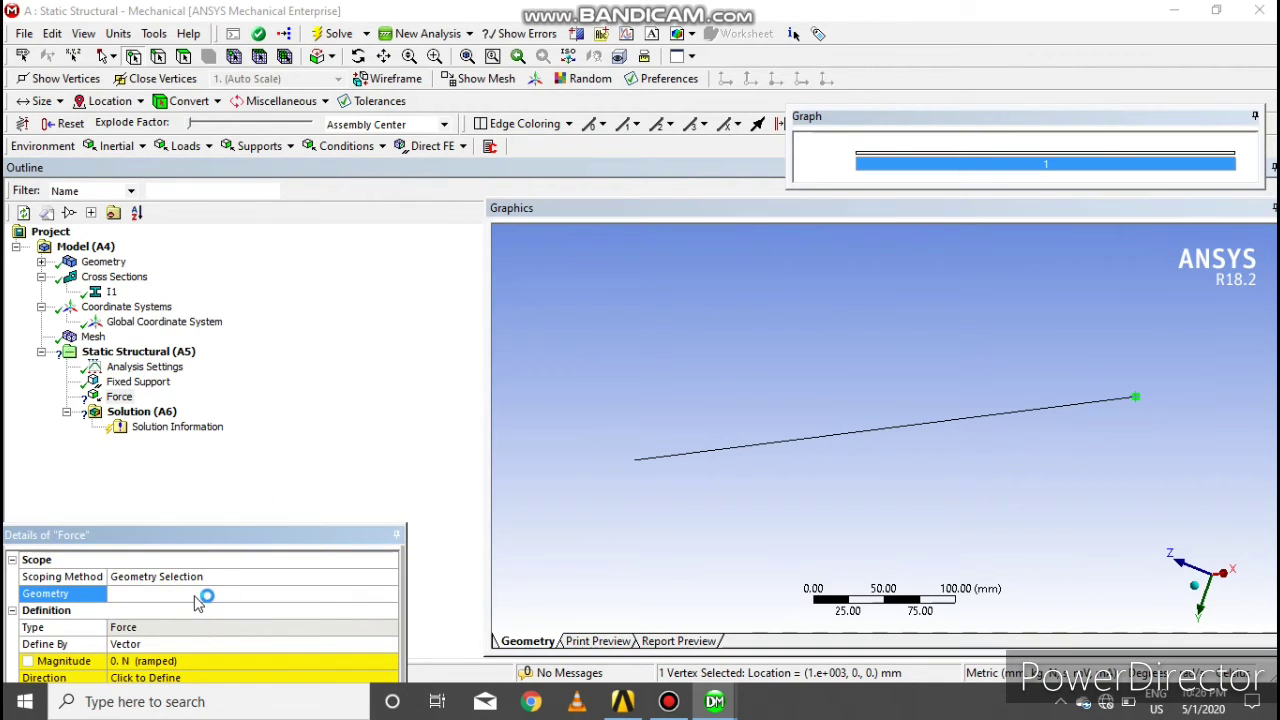
- Define the force by components with a 100 N X component
left_click(203, 643)
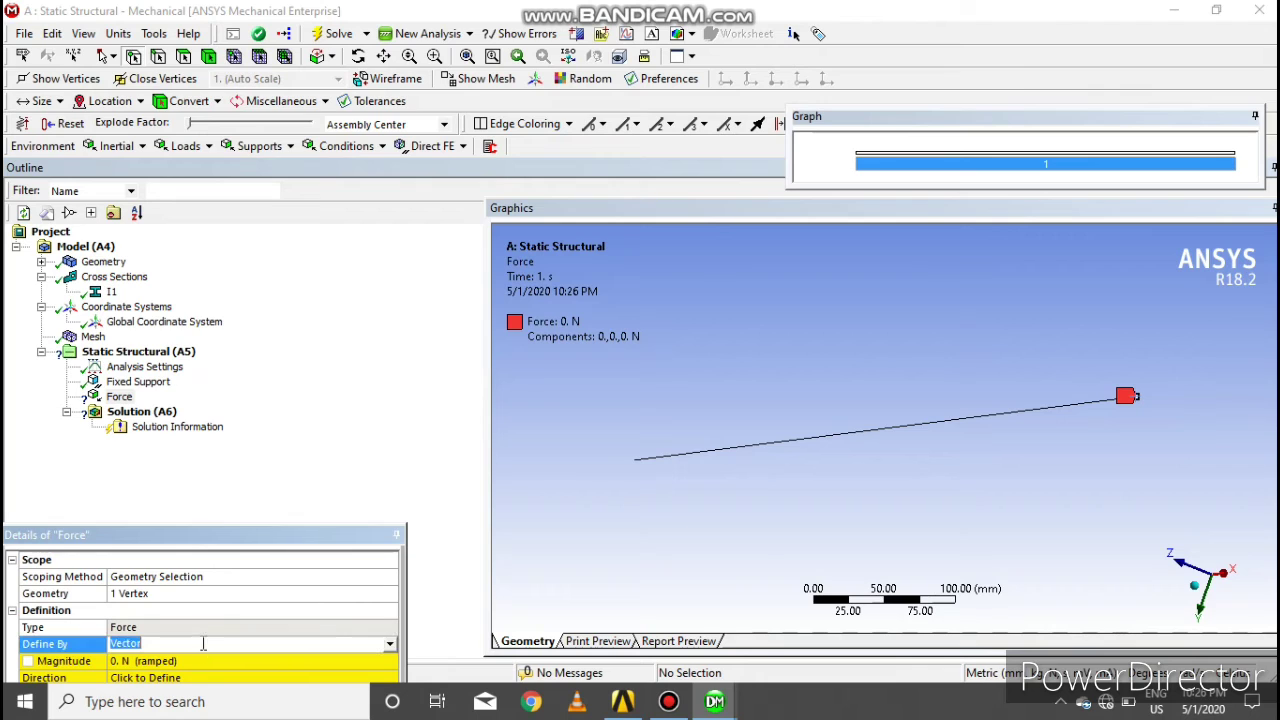
left_click(388, 645)
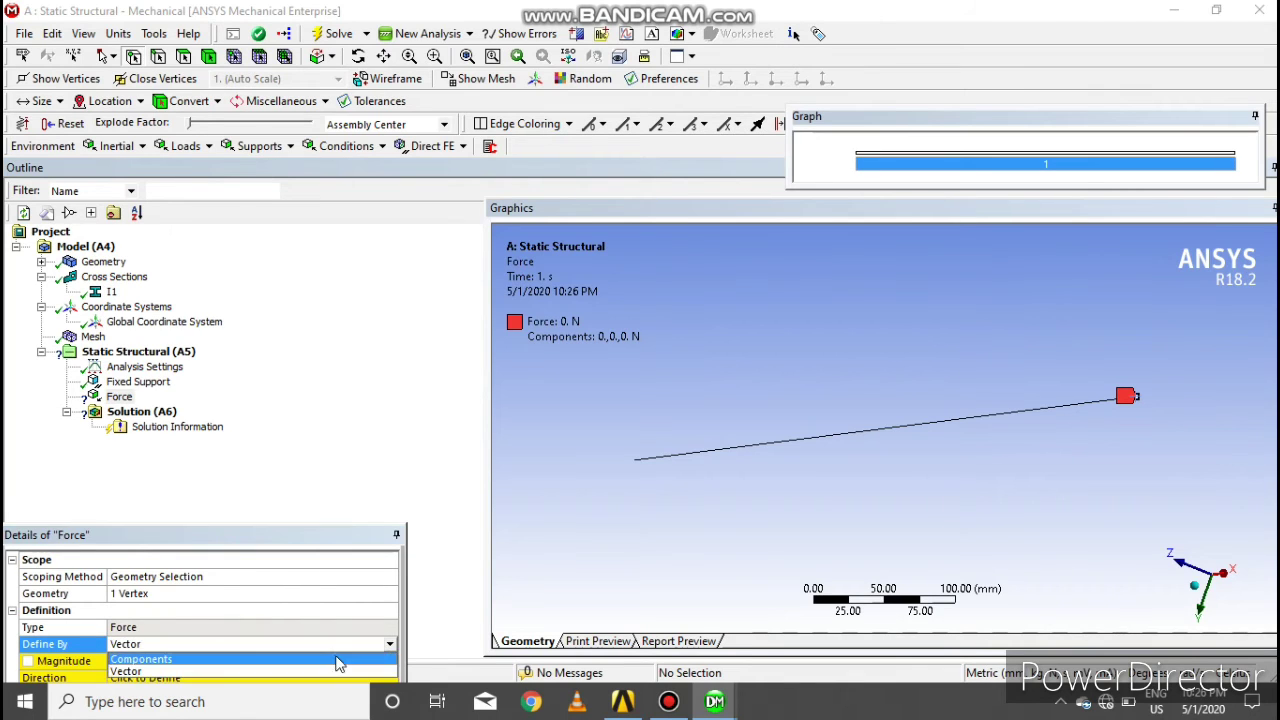
left_click(350, 673)
left_click_drag(321, 528, 321, 419)
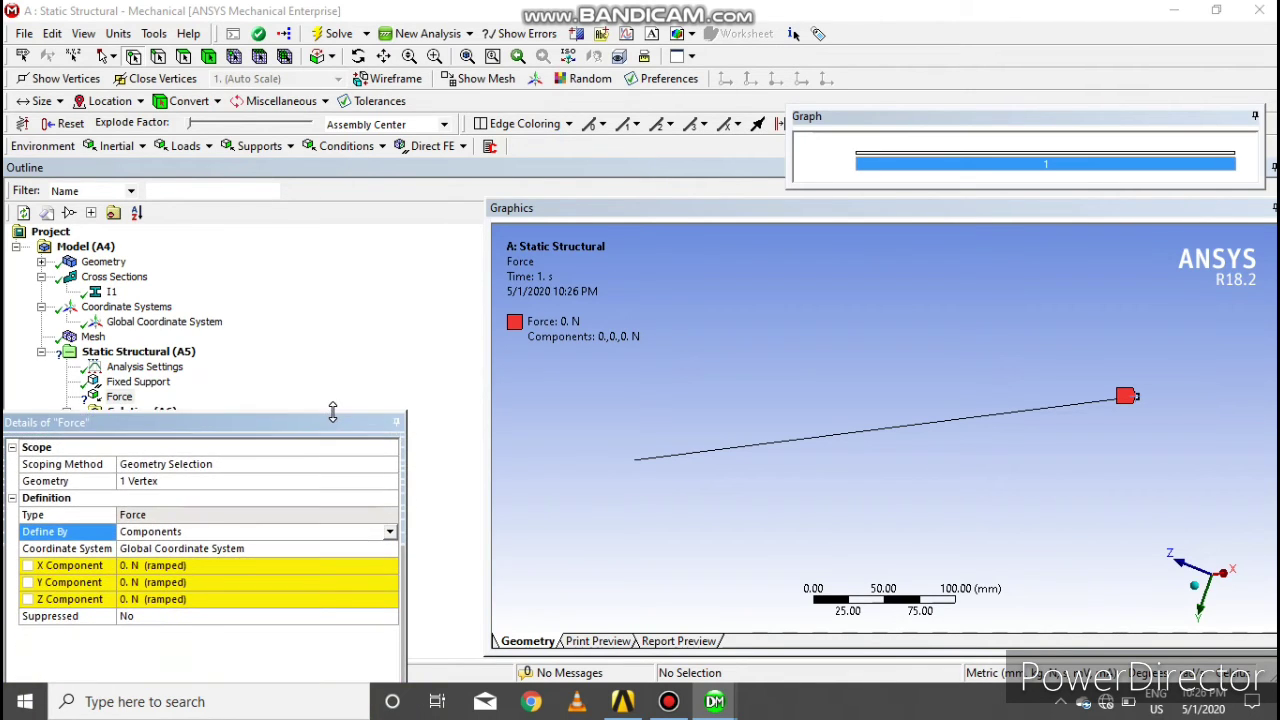
left_click(1216, 612)
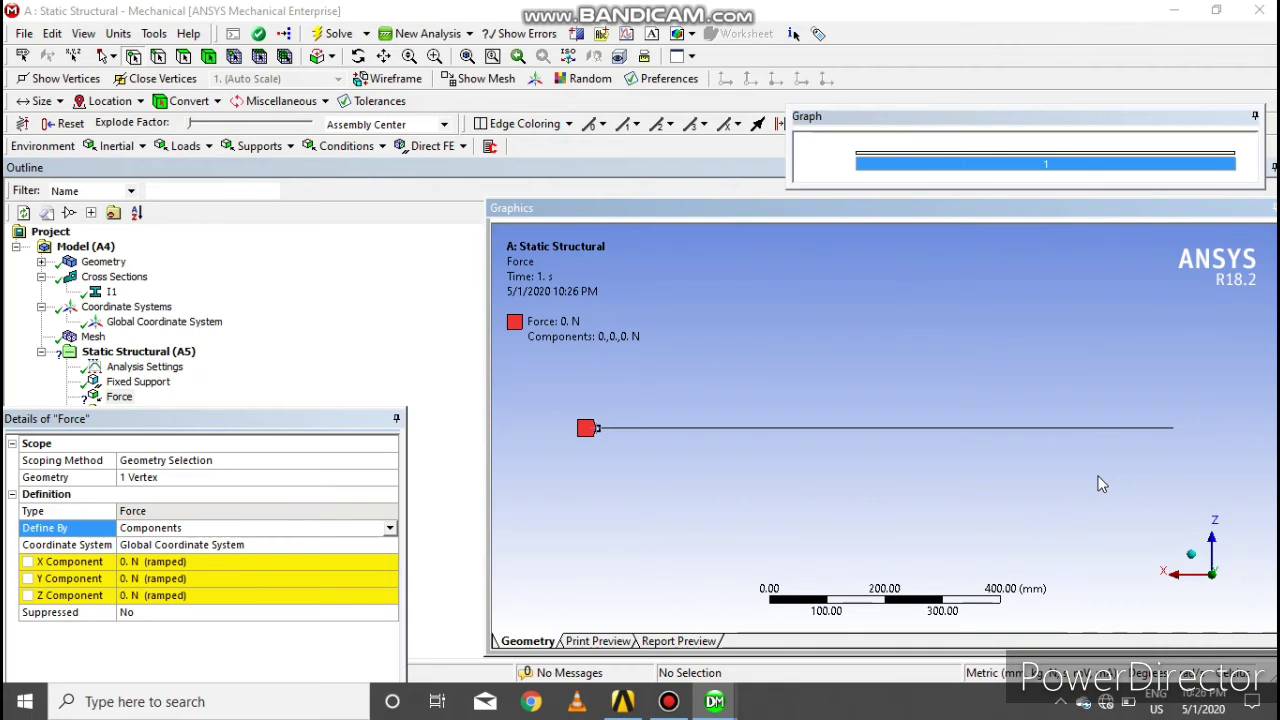
left_click(202, 563)
type("100")
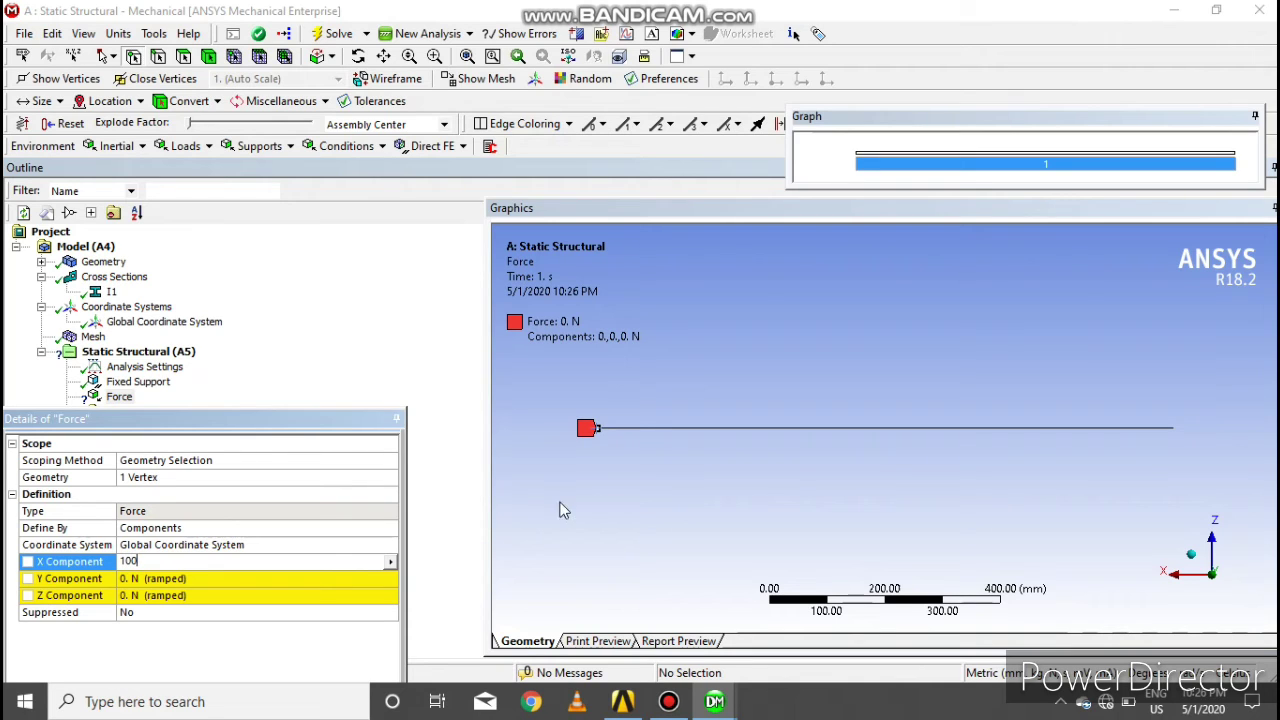
key("Return")
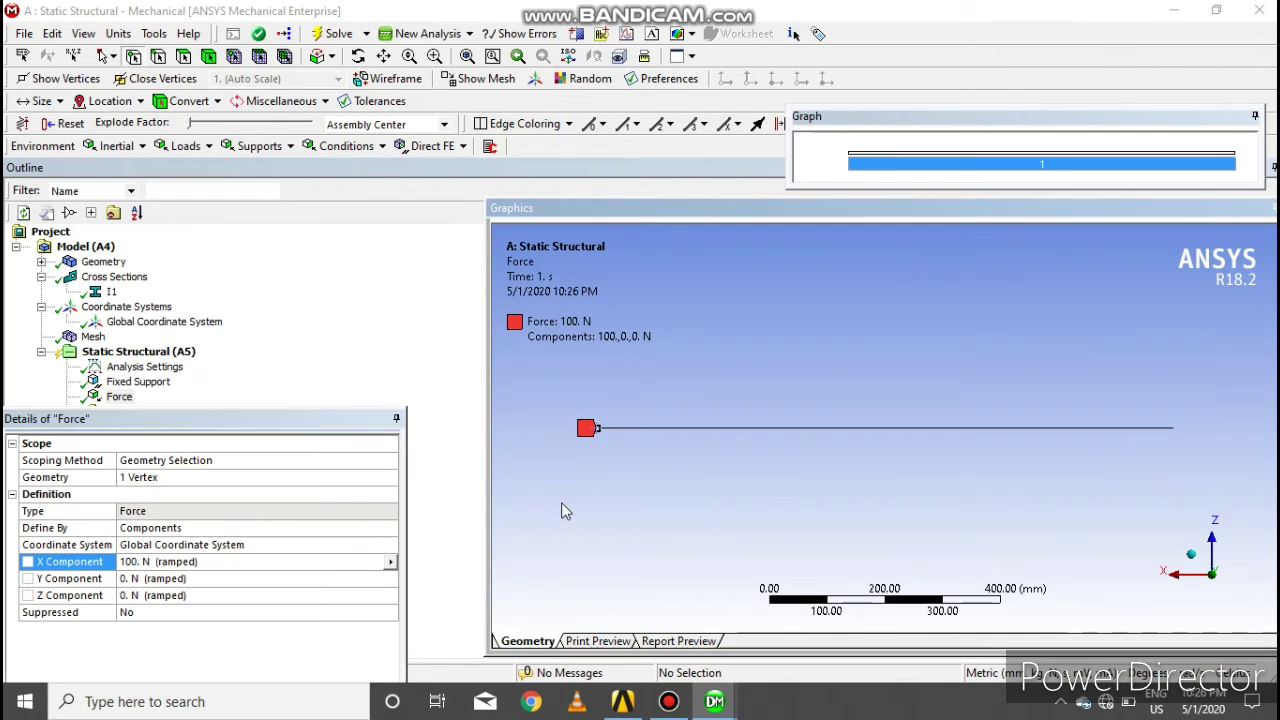
middle_click_drag(577, 494, 628, 509)
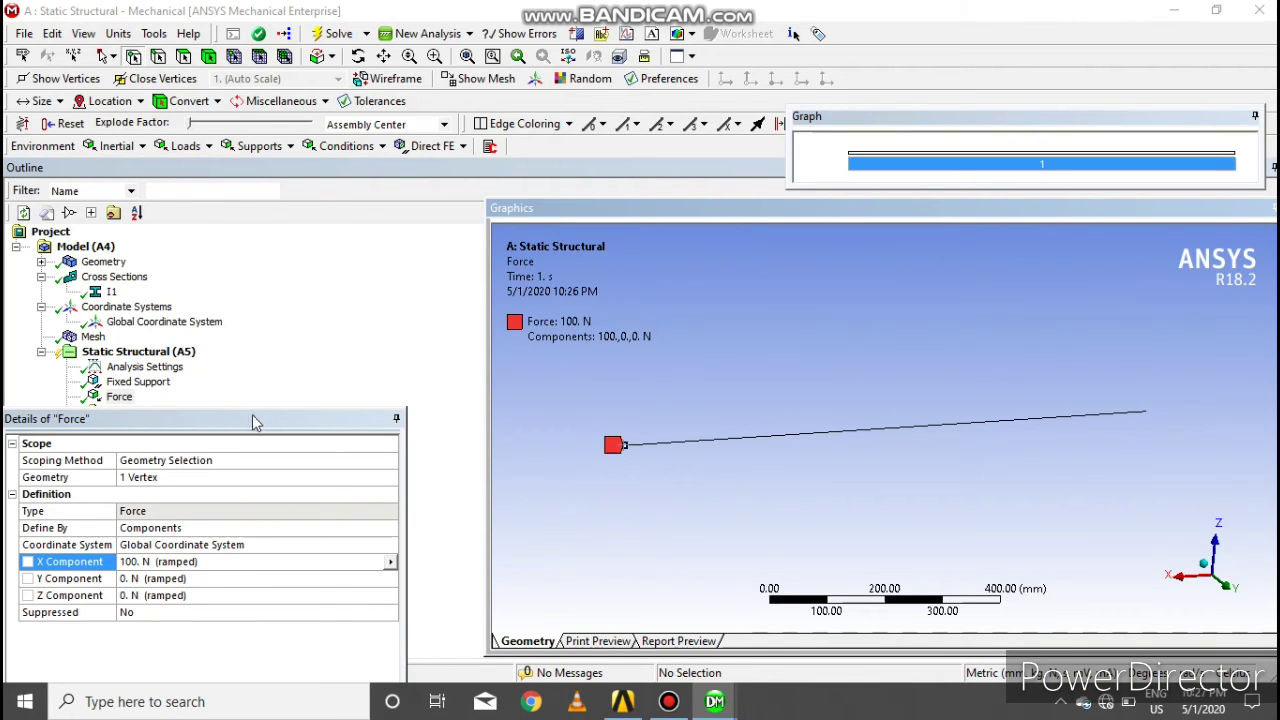
left_click_drag(260, 410, 260, 473)
- Add Total Deformation and Beam Tool results under the Solution branch
left_click(140, 411)
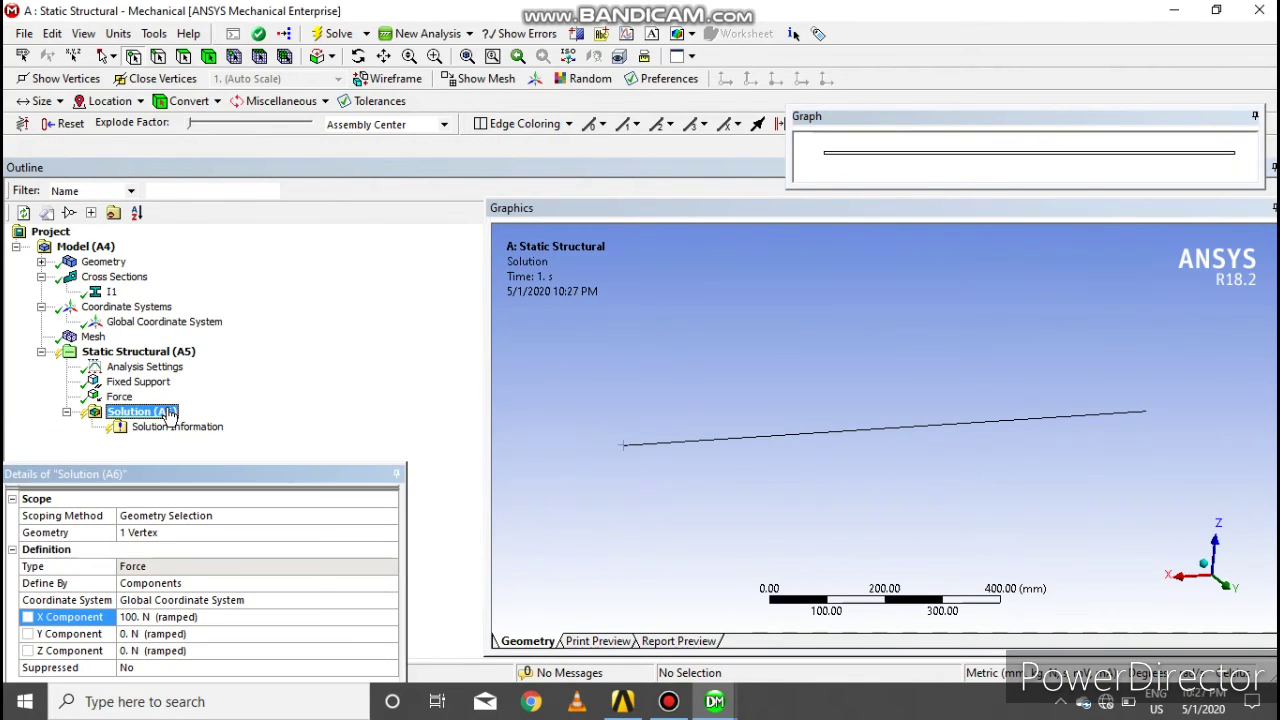
right_click(168, 412)
left_click(566, 418)
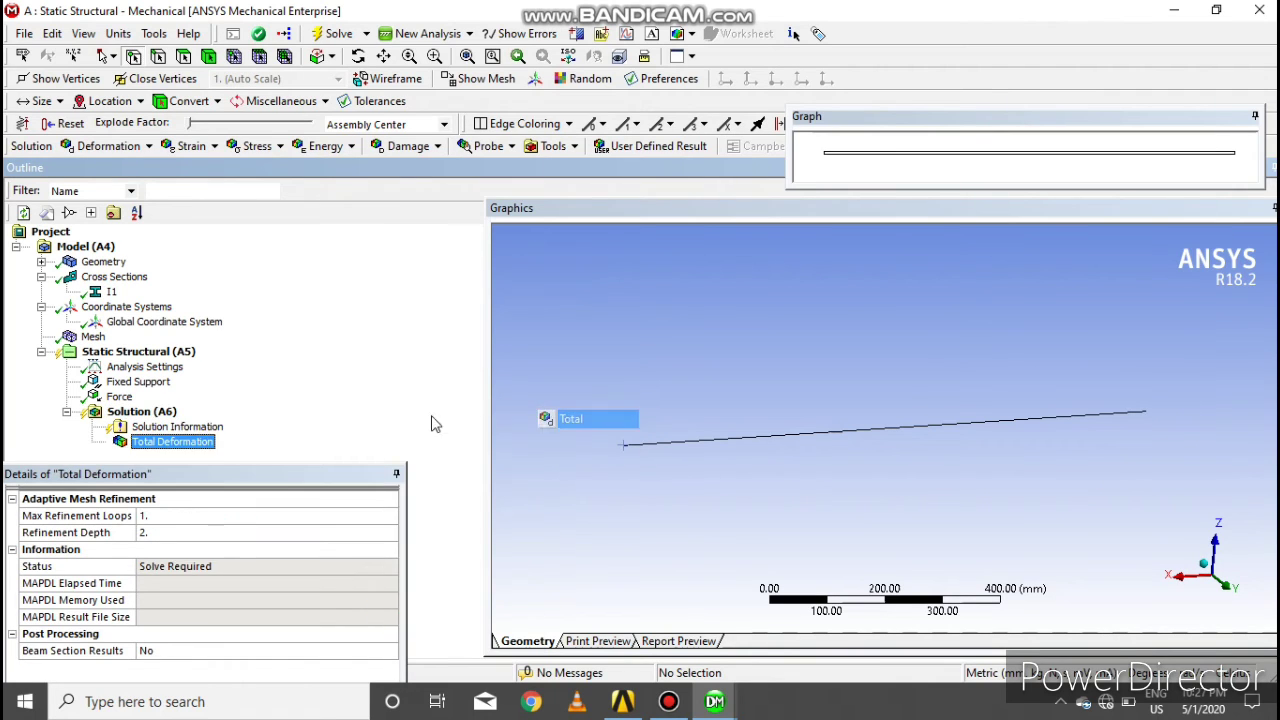
left_click(168, 412)
right_click(165, 413)
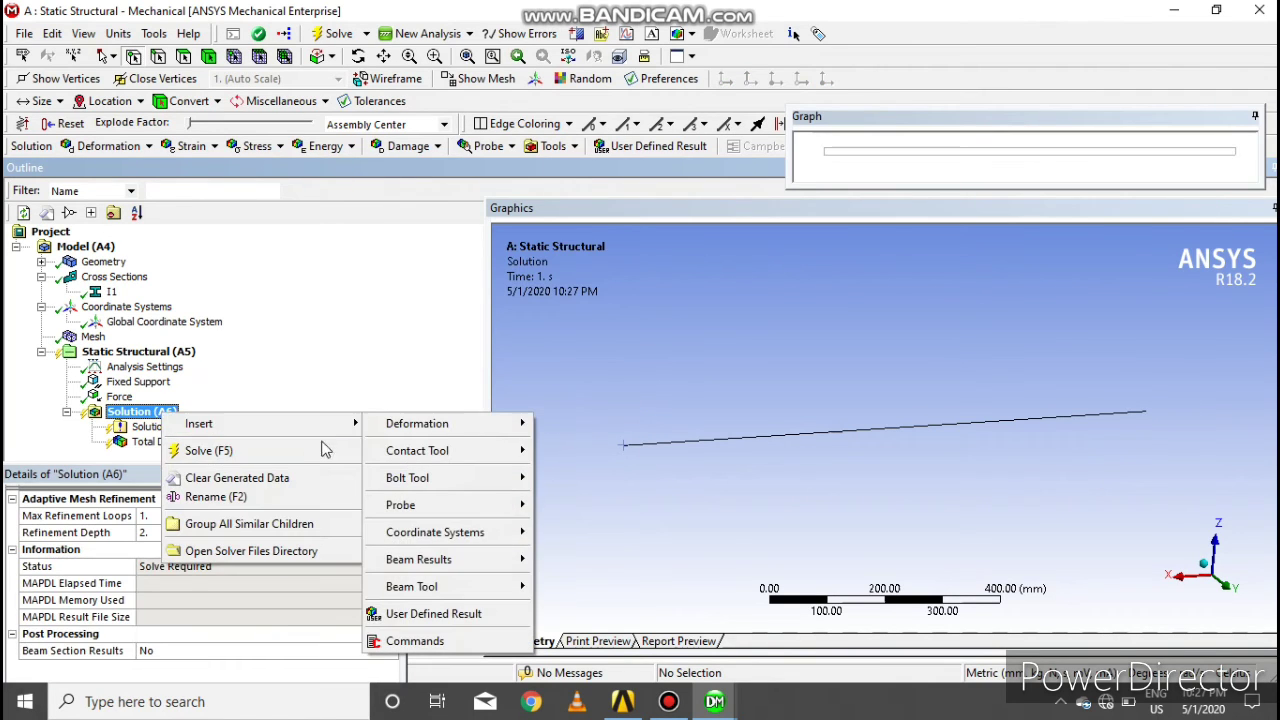
left_click(572, 586)
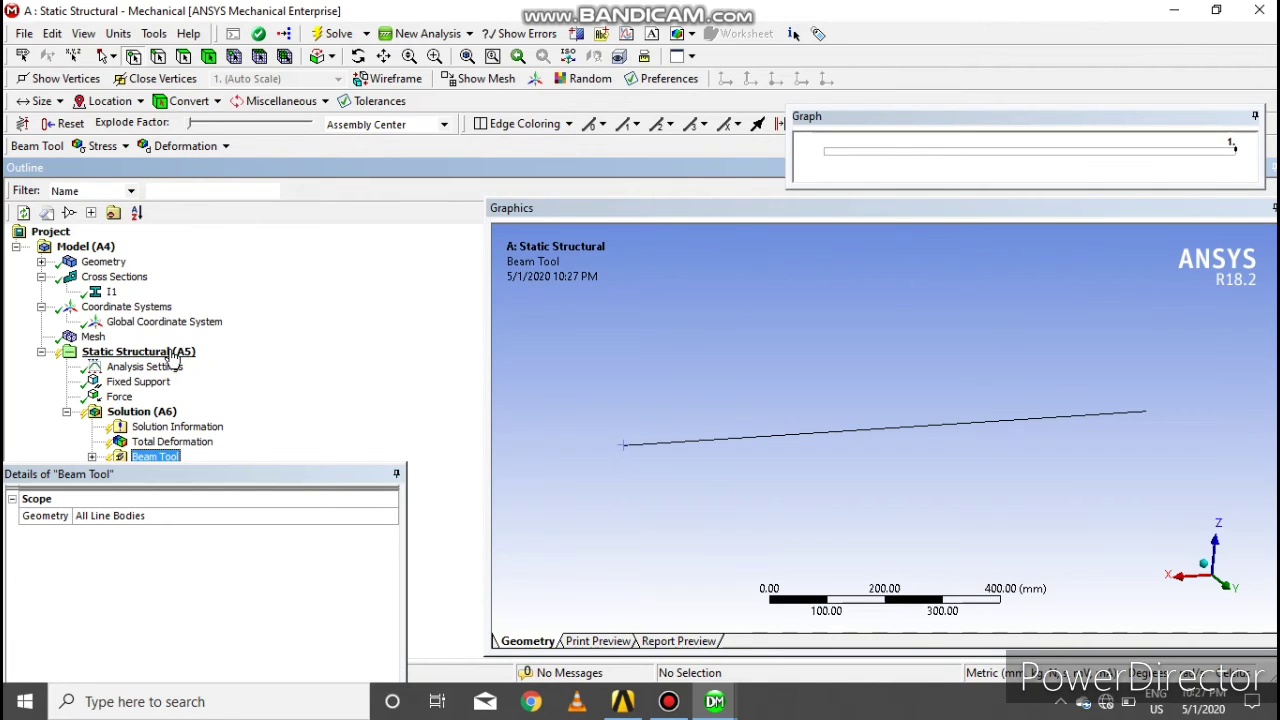
- Solve the static structural analysis and view the Solution Information output
left_click(333, 33)
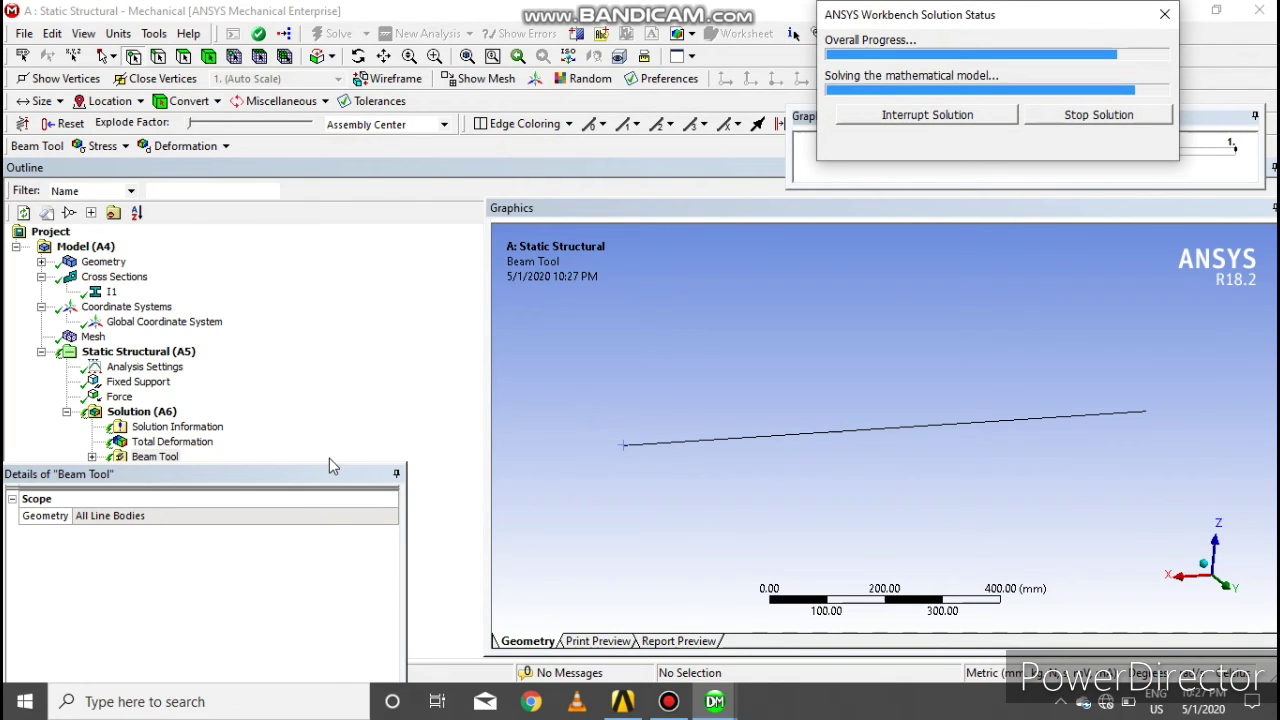
mouse_move(332, 474)
left_mouse_down()
mouse_move(344, 552)
mouse_move(344, 502)
left_mouse_up()
left_click(168, 428)
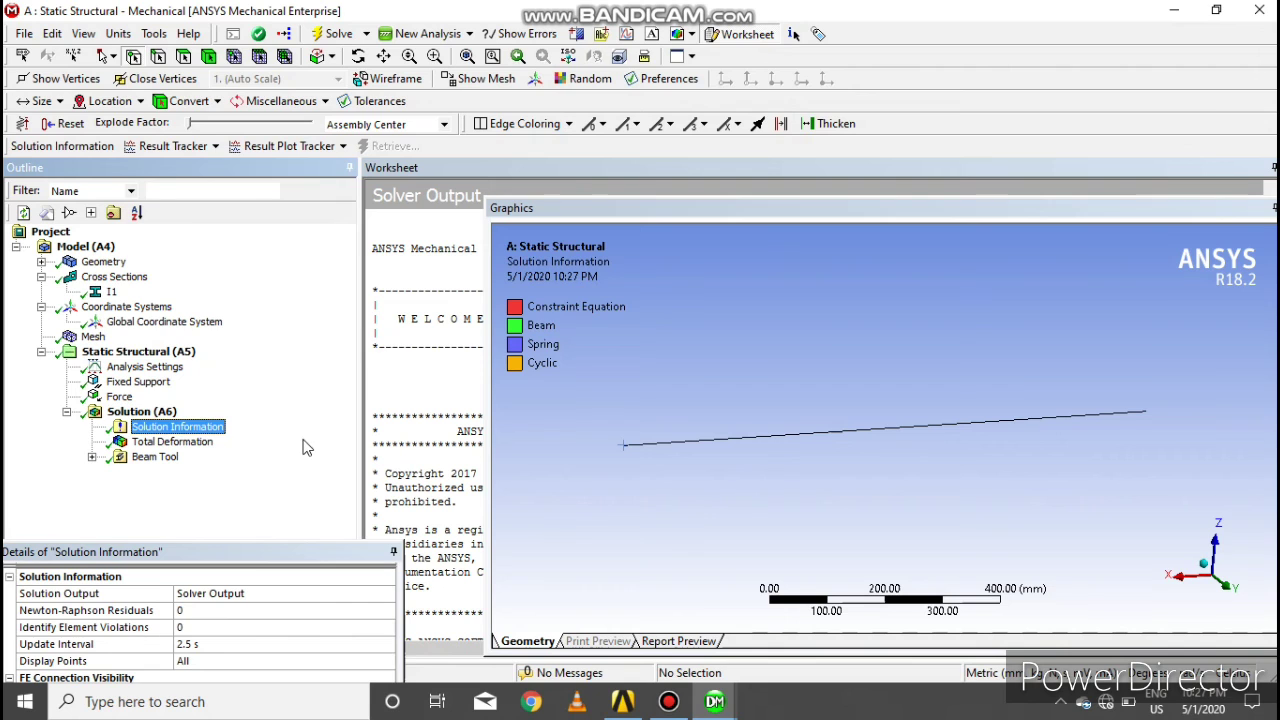
- Show the Total Deformation contour (max 0.013158 mm) and animate the deforming beam while rotating it
left_click(186, 446)
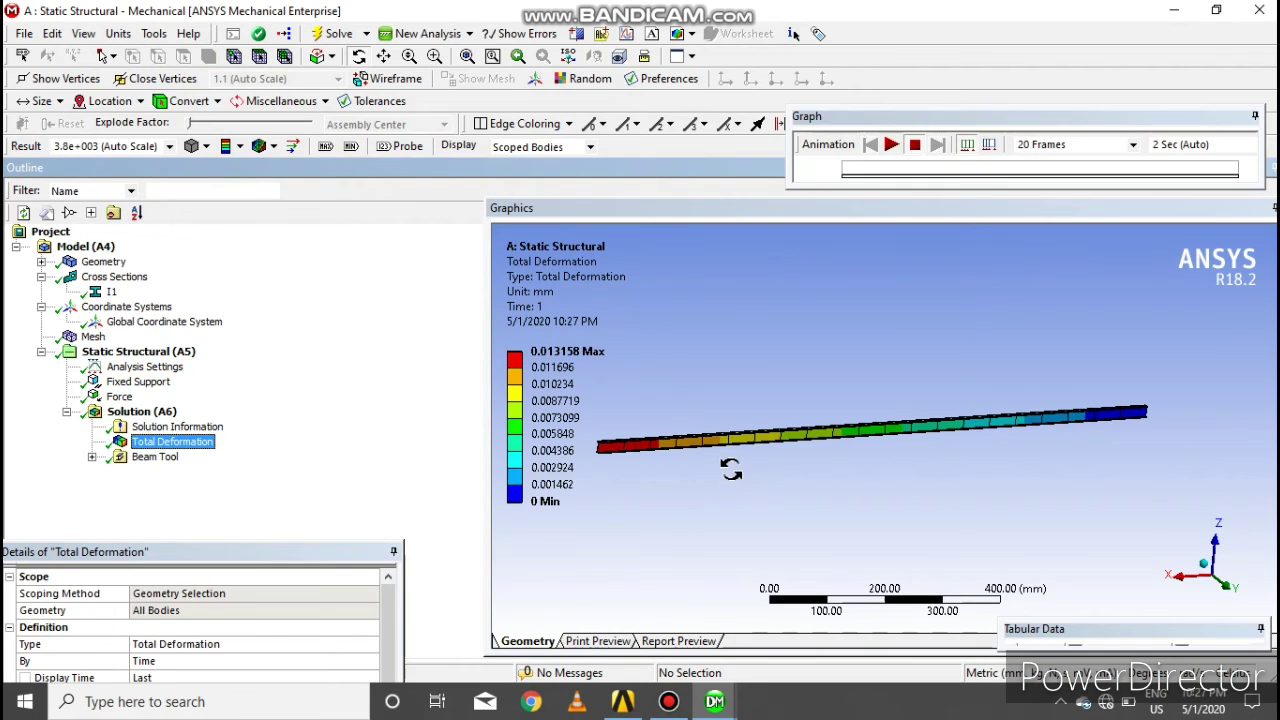
left_click_drag(657, 471, 766, 494)
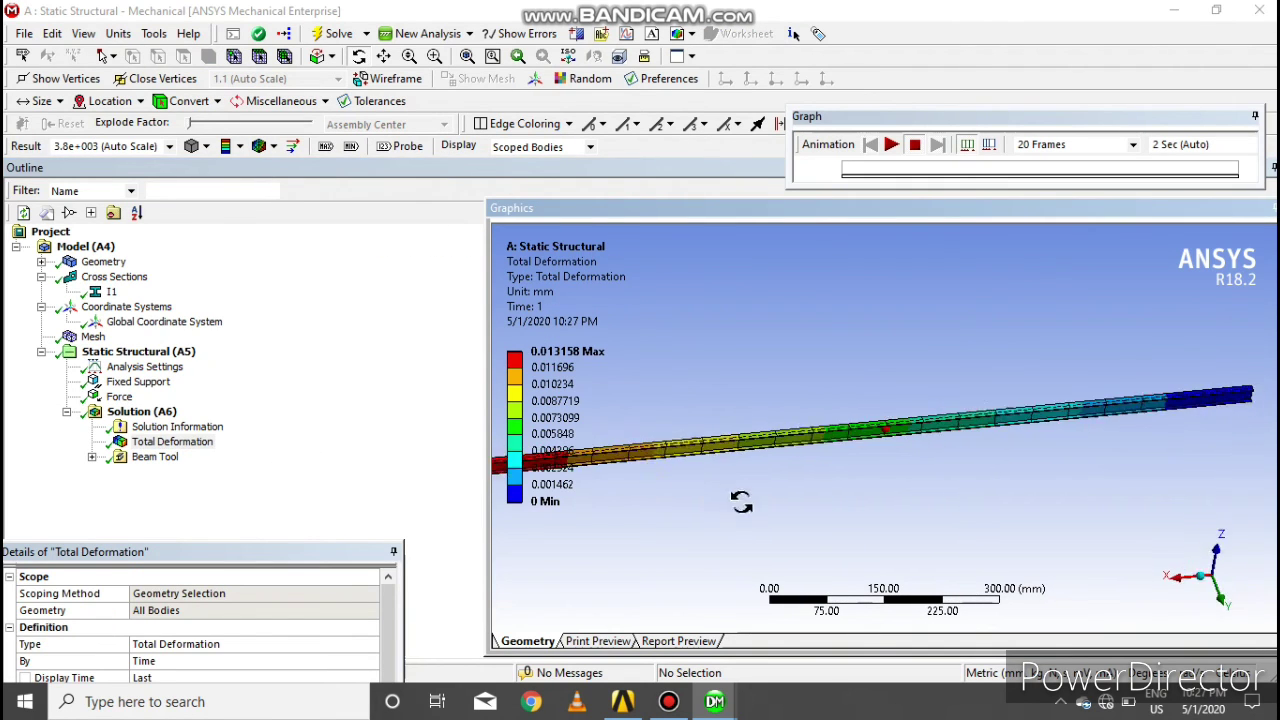
left_click(891, 144)
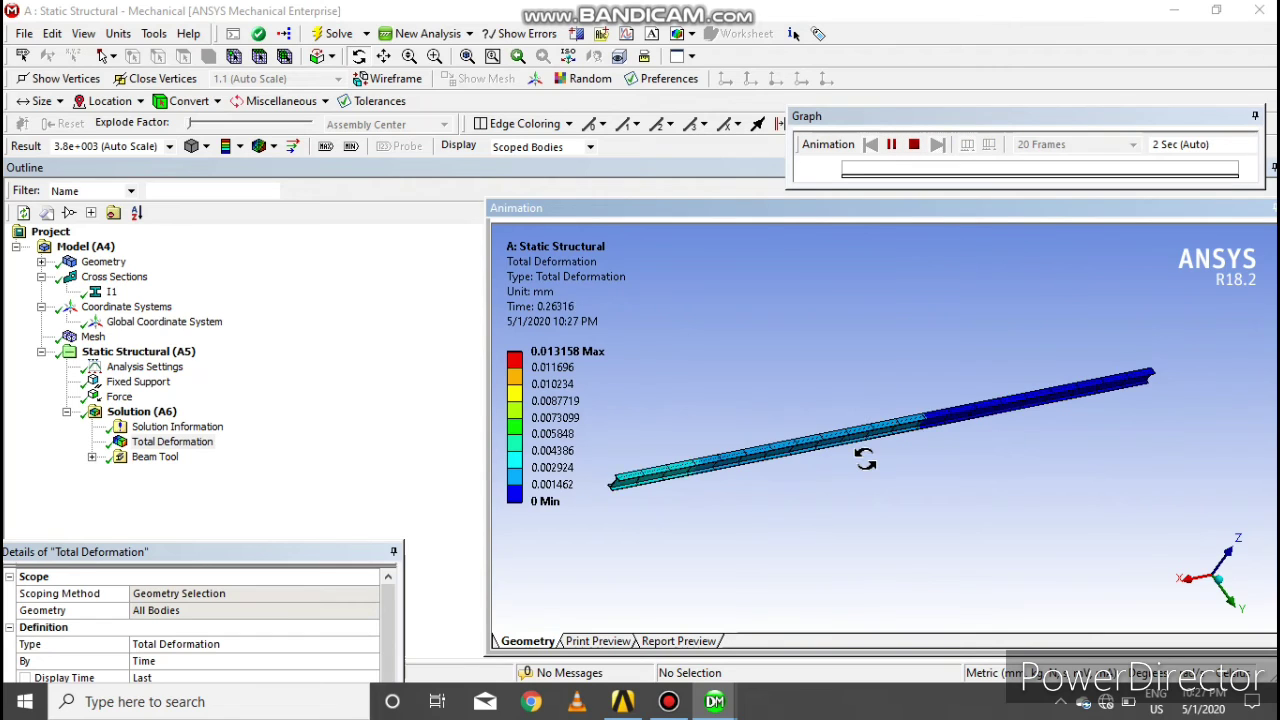
mouse_move(860, 455)
left_mouse_down()
mouse_move(1066, 449)
mouse_move(1083, 423)
mouse_move(893, 452)
left_mouse_up()
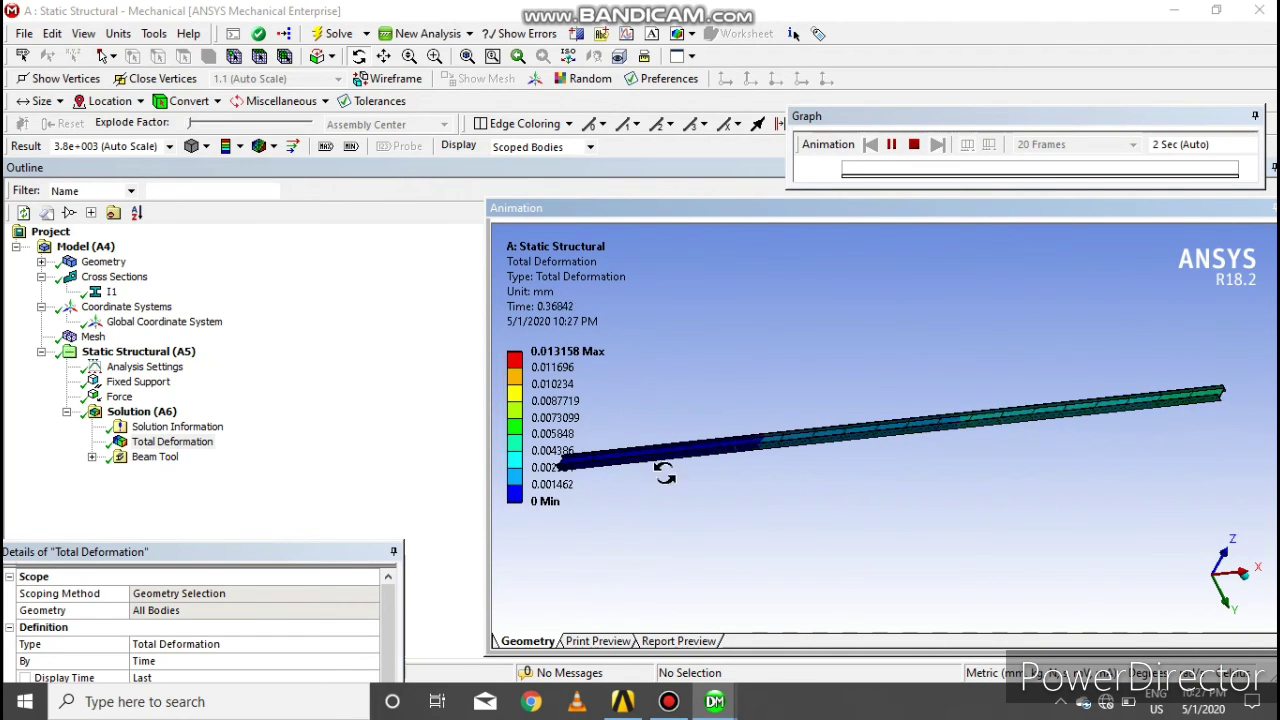
mouse_move(820, 517)
left_mouse_down()
mouse_move(837, 500)
mouse_move(850, 562)
mouse_move(838, 503)
left_mouse_up()
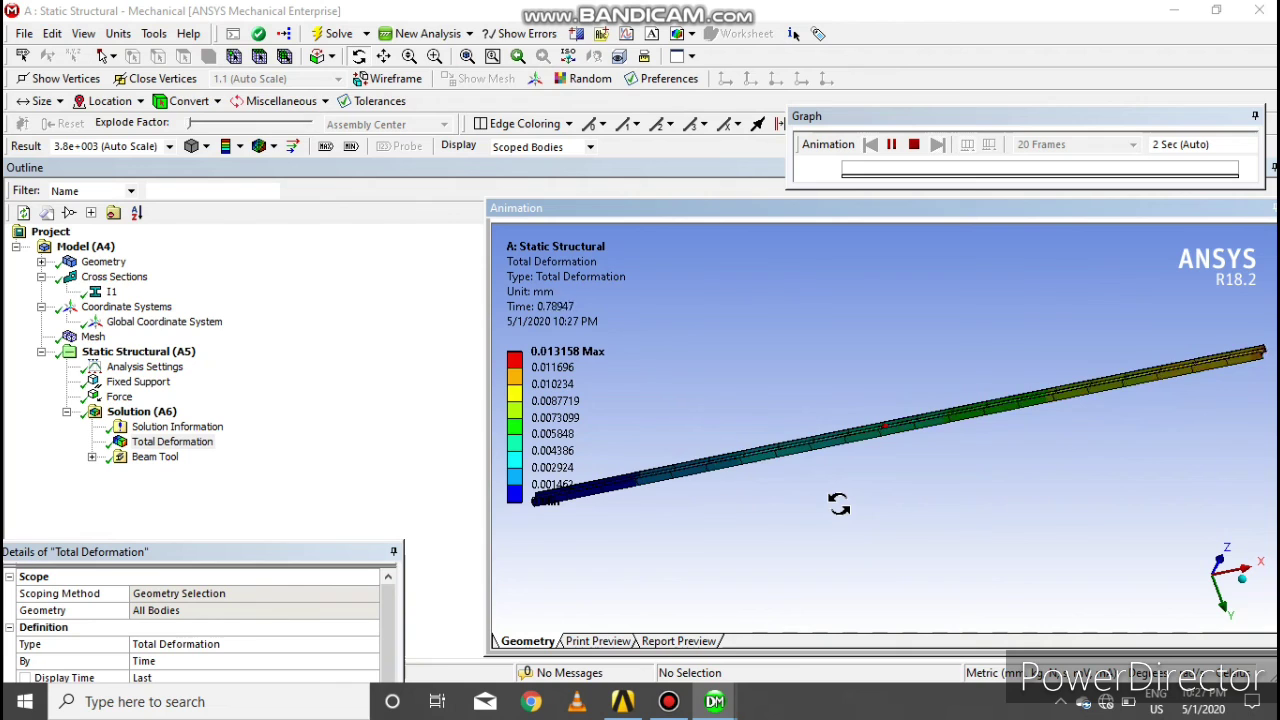
left_click(91, 456)
- Animate the Direct Stress and Minimum Combined Stress results, each 2.6316 MPa
left_click(180, 474)
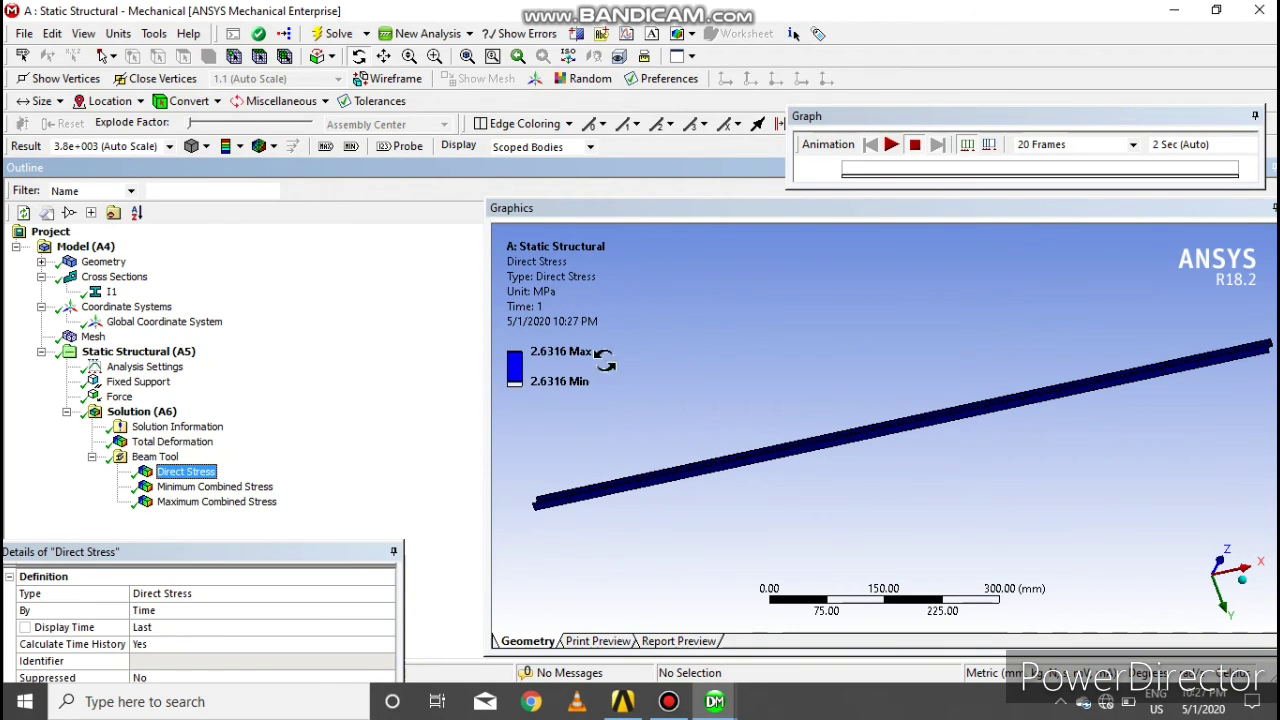
left_click(891, 145)
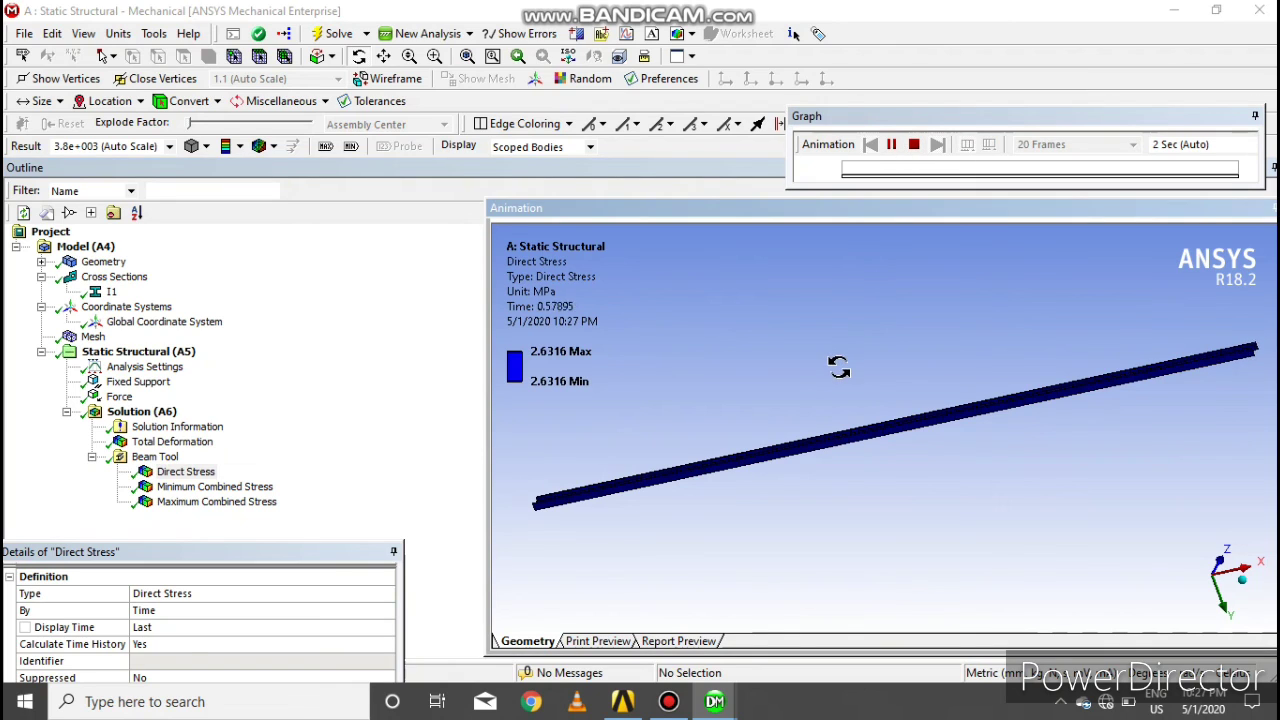
left_click_drag(840, 370, 853, 390)
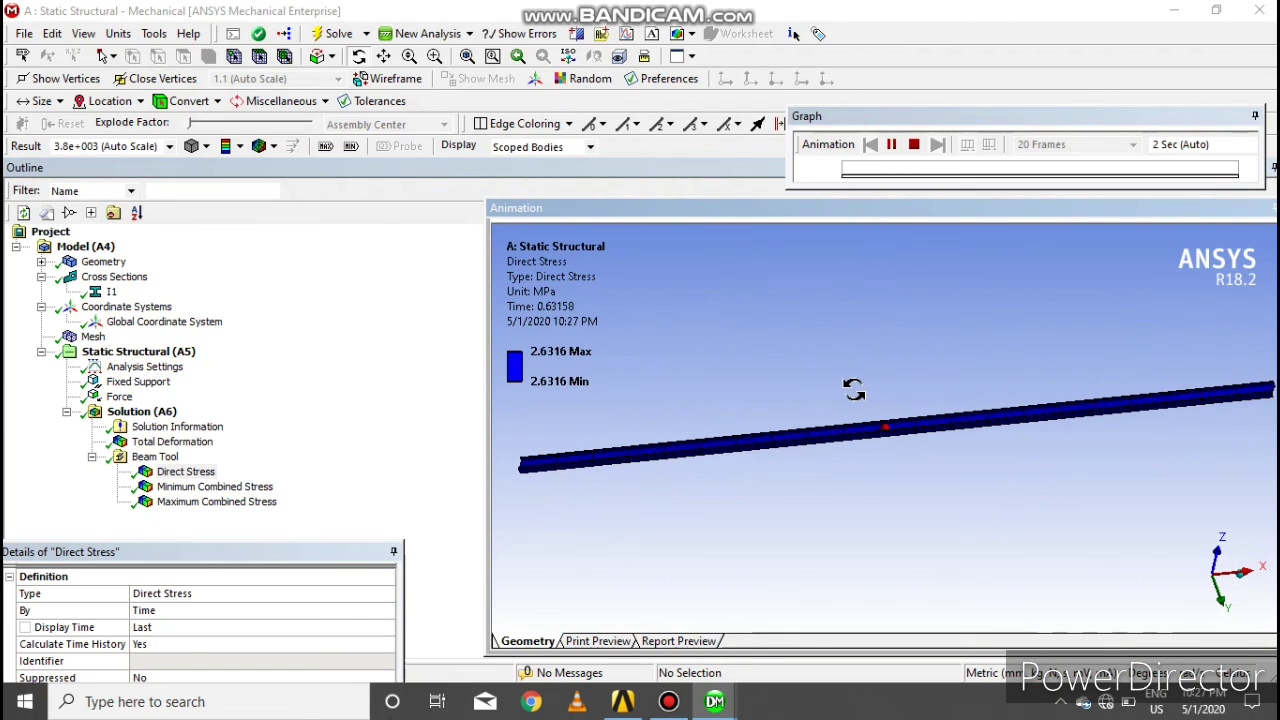
left_click(240, 487)
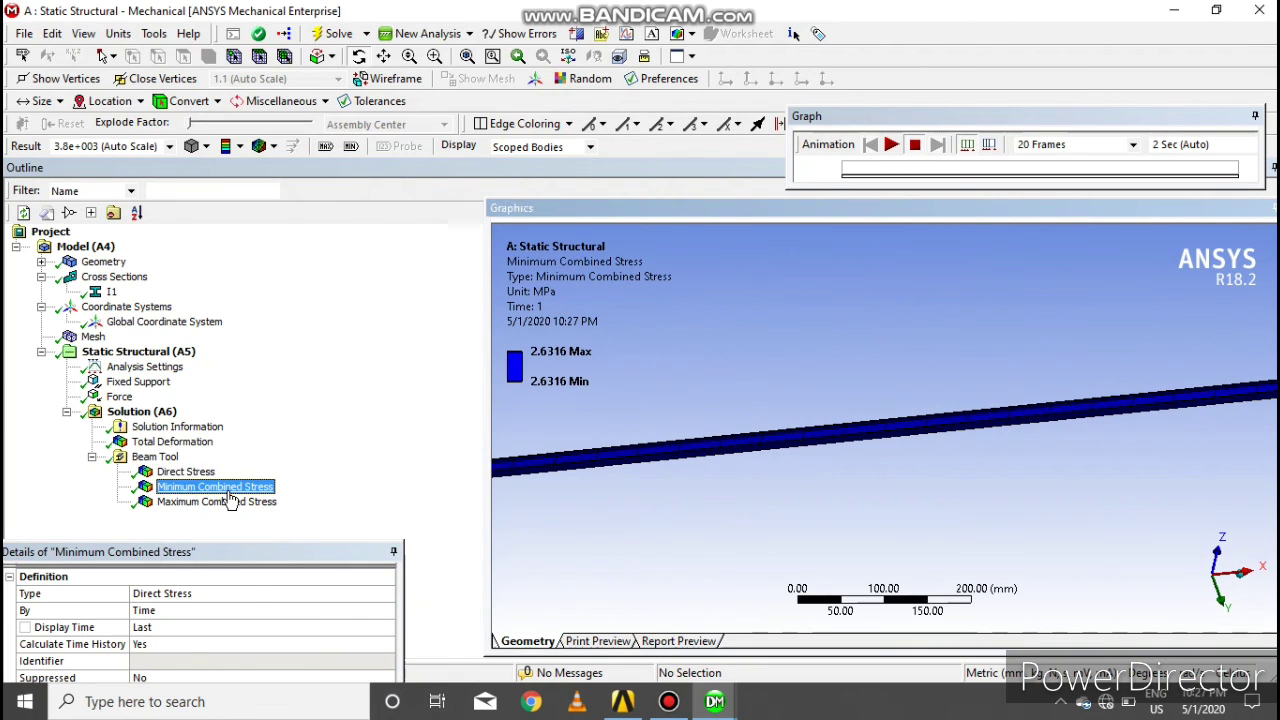
left_click(891, 145)
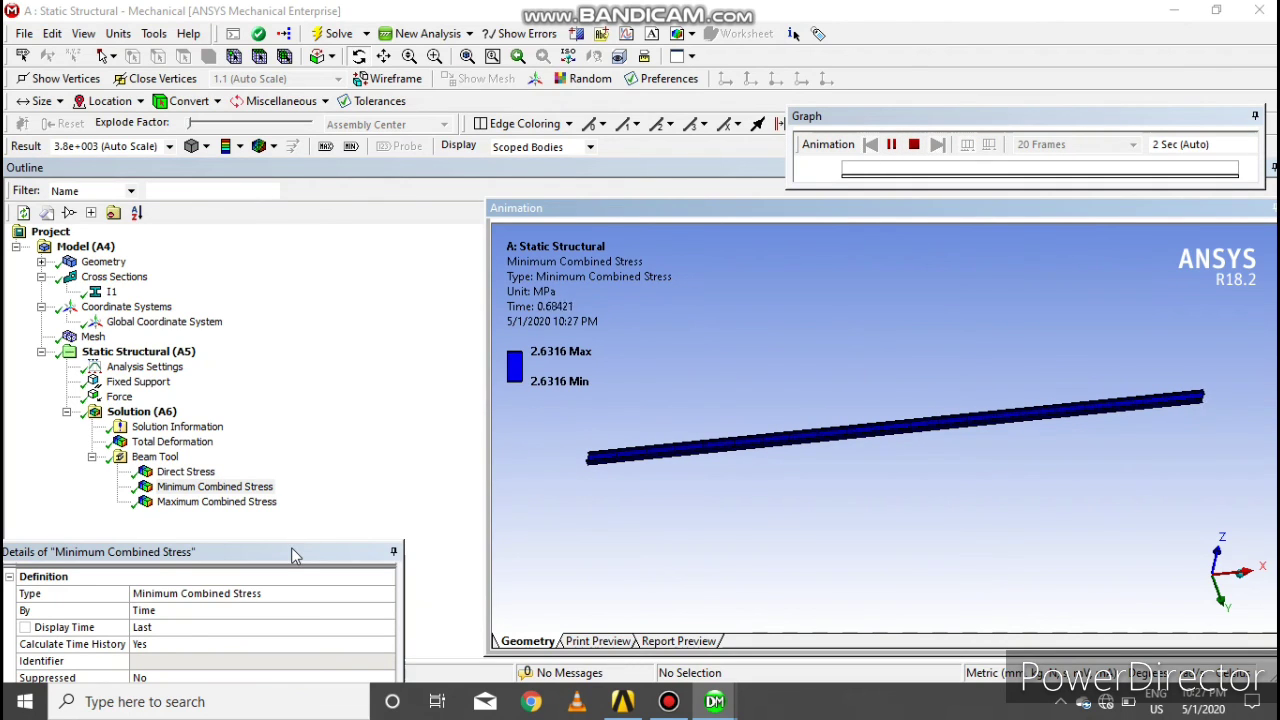
- Animate the Maximum Combined Stress result (2.6316 MPa), pause it, then show the Force load
left_click(218, 502)
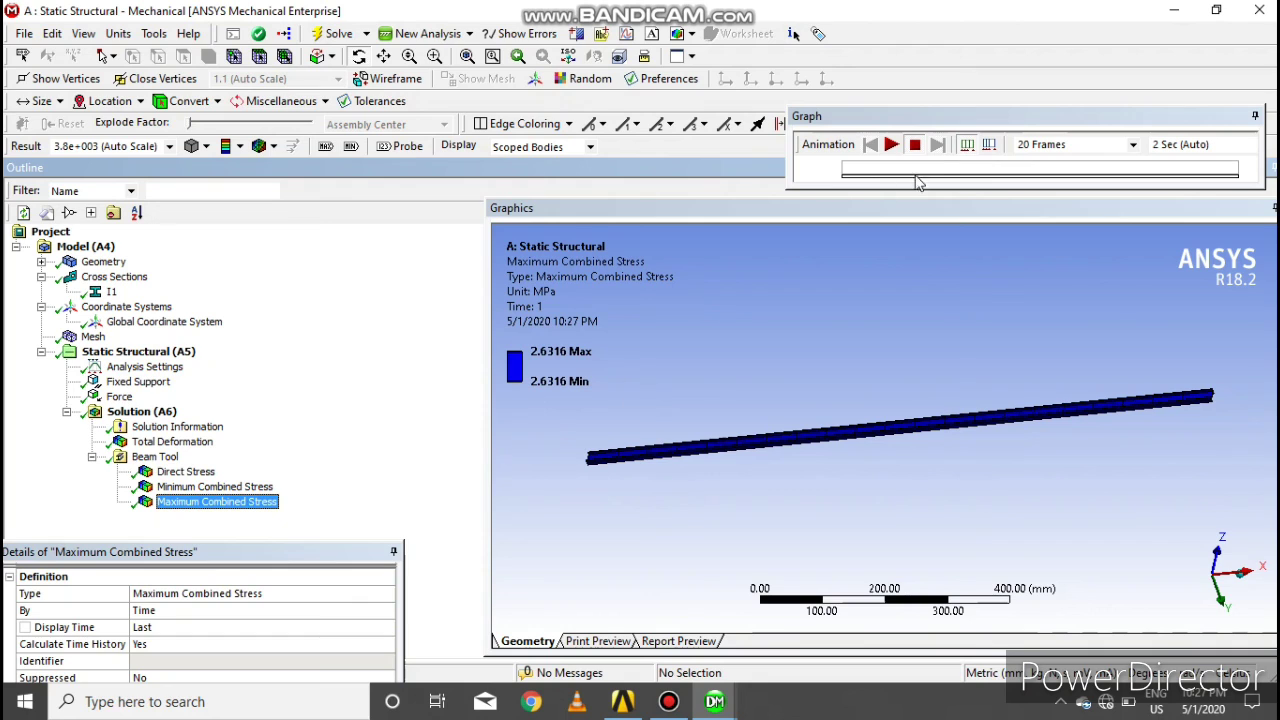
left_click(891, 145)
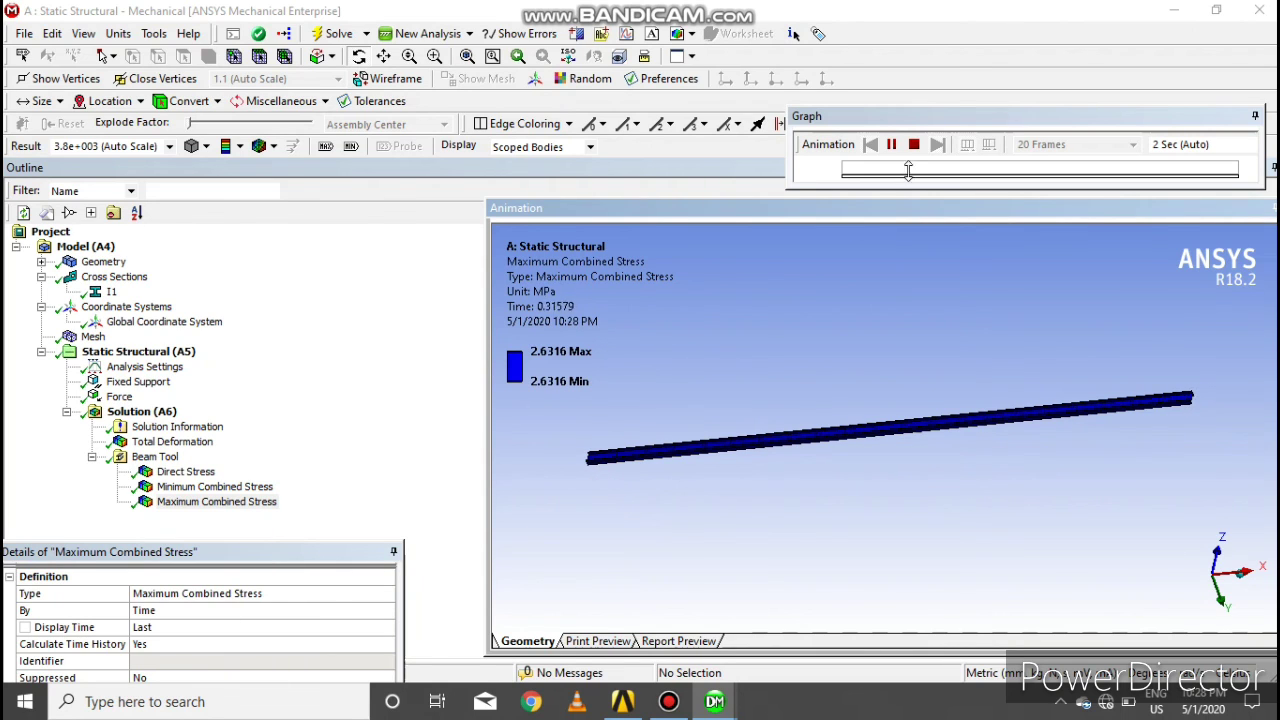
left_click(891, 146)
mouse_move(843, 500)
left_mouse_down()
mouse_move(851, 434)
mouse_move(880, 526)
mouse_move(900, 491)
mouse_move(831, 466)
mouse_move(845, 500)
mouse_move(903, 457)
mouse_move(915, 500)
left_mouse_up()
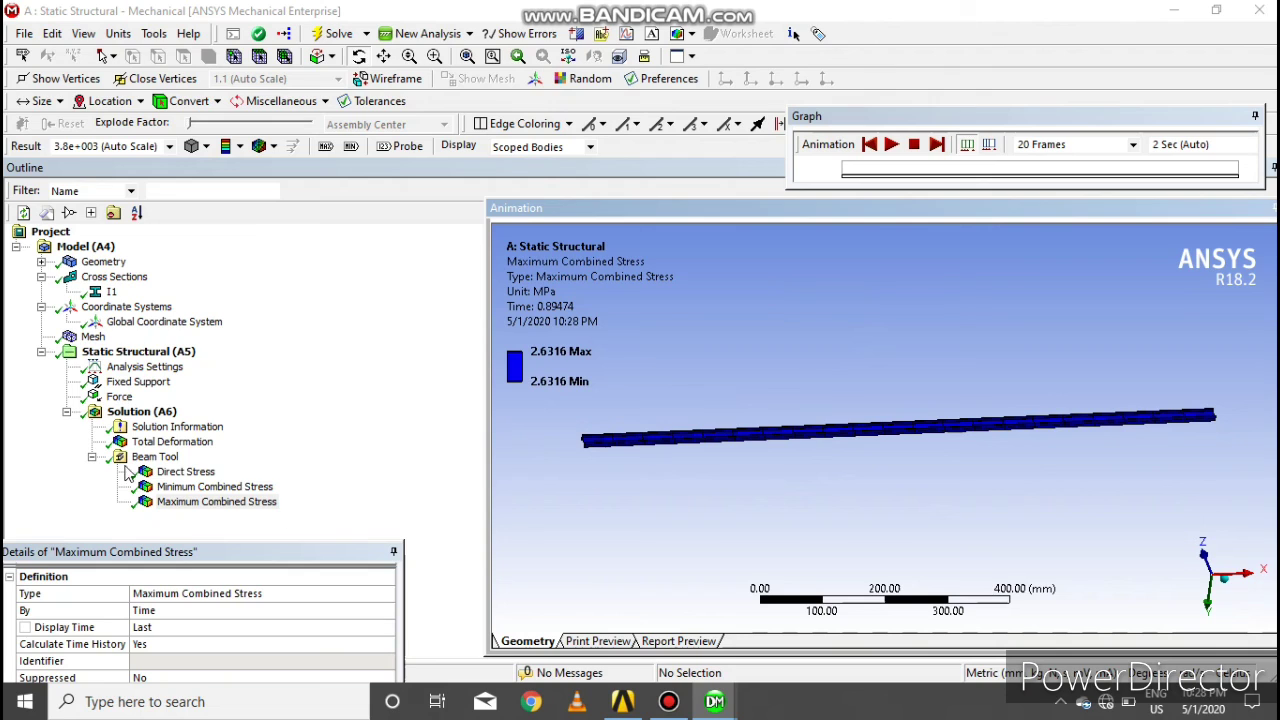
left_click(118, 399)
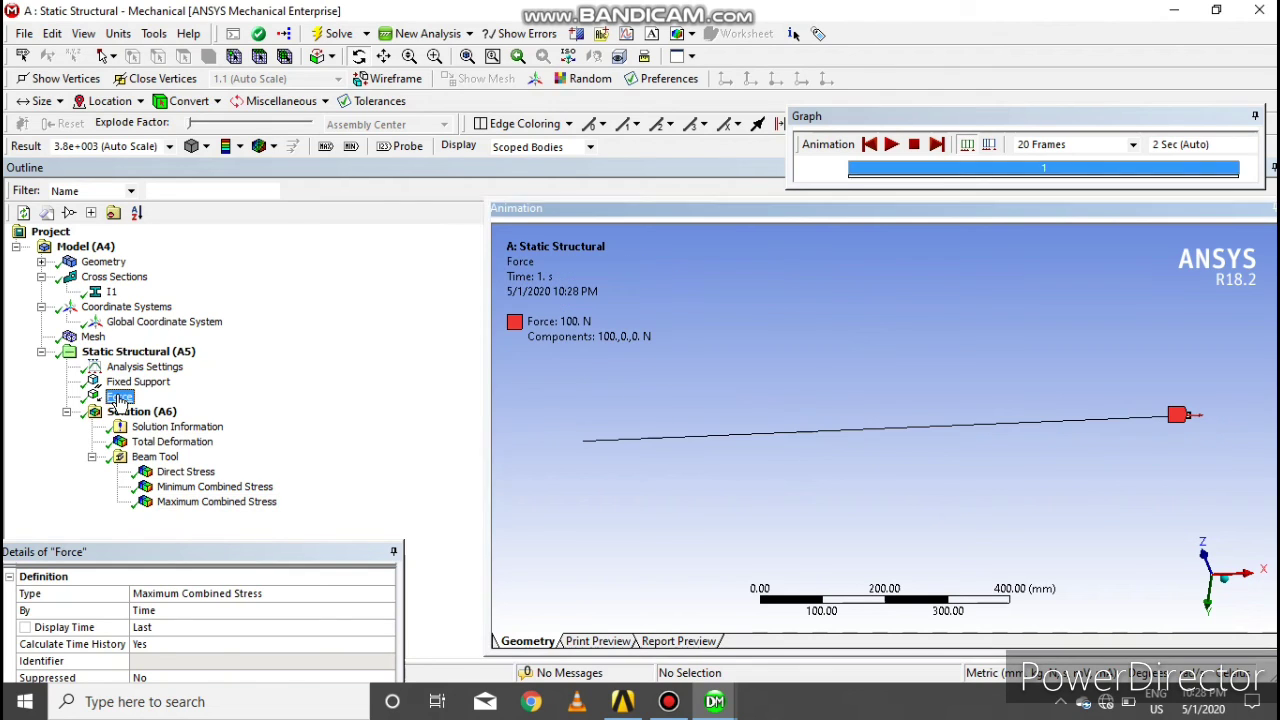